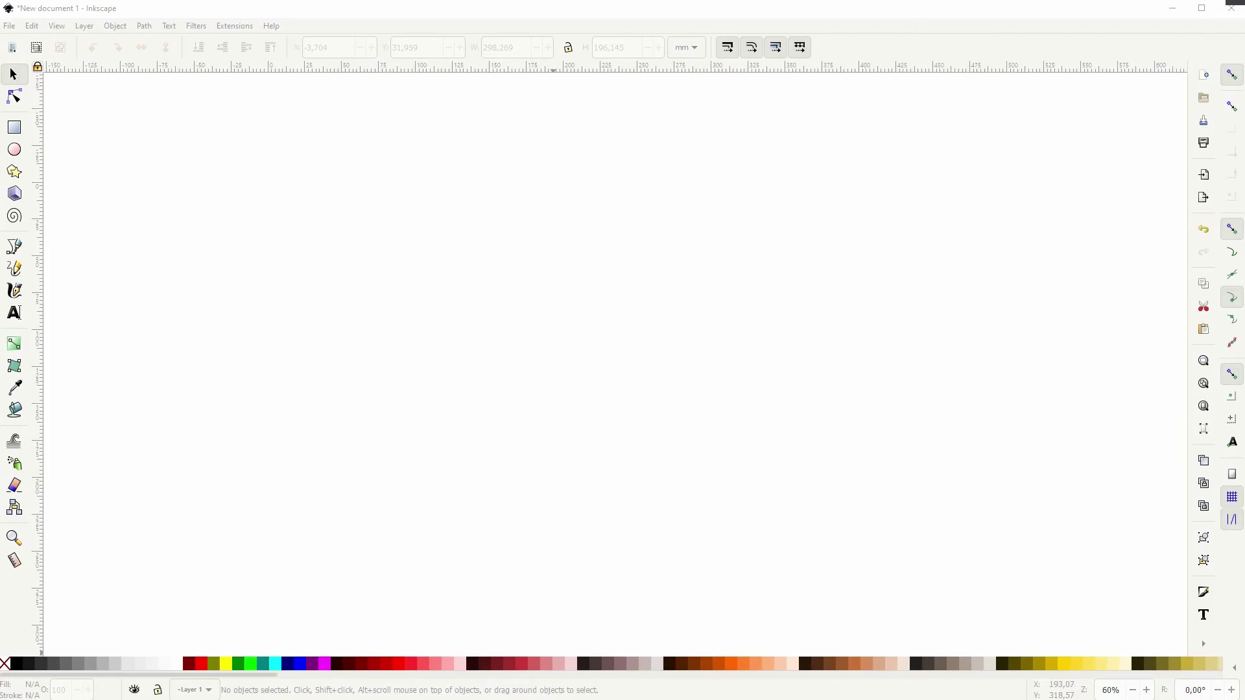
Draw a 3-corner polygon triangle with dark fill and a thick dark-red stroke, then move it toward the centre
click(15, 172)
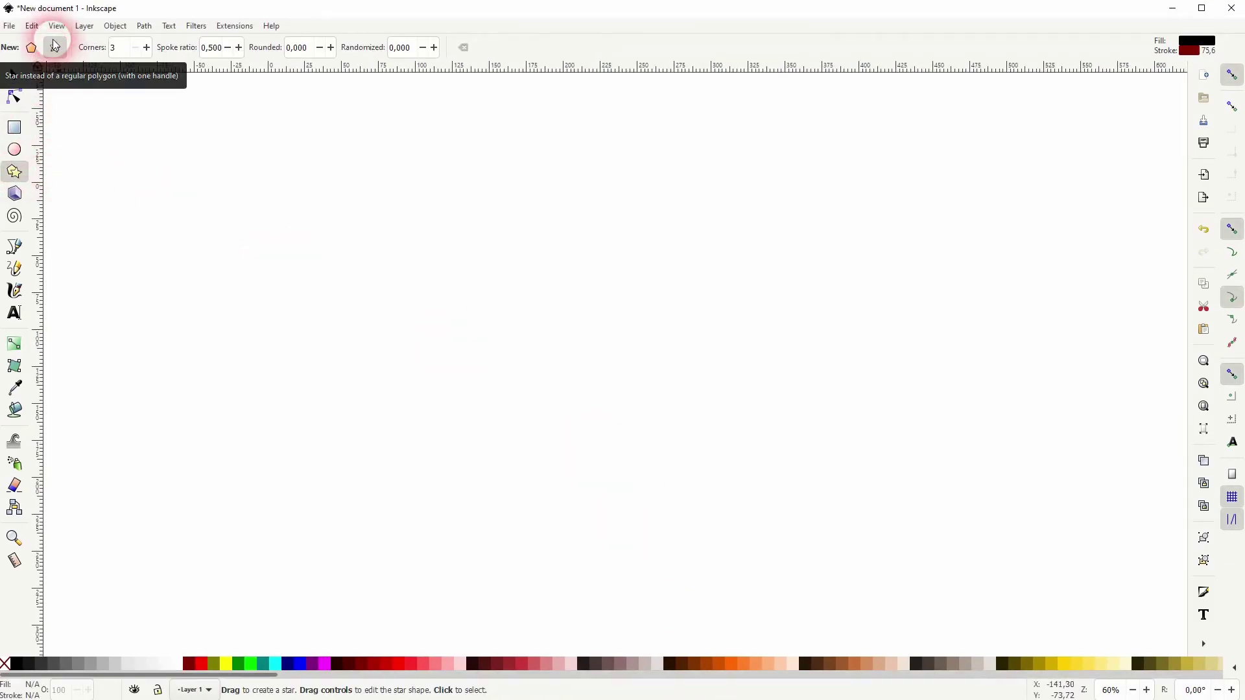
double_click(114, 47)
drag(305, 199, 405, 257)
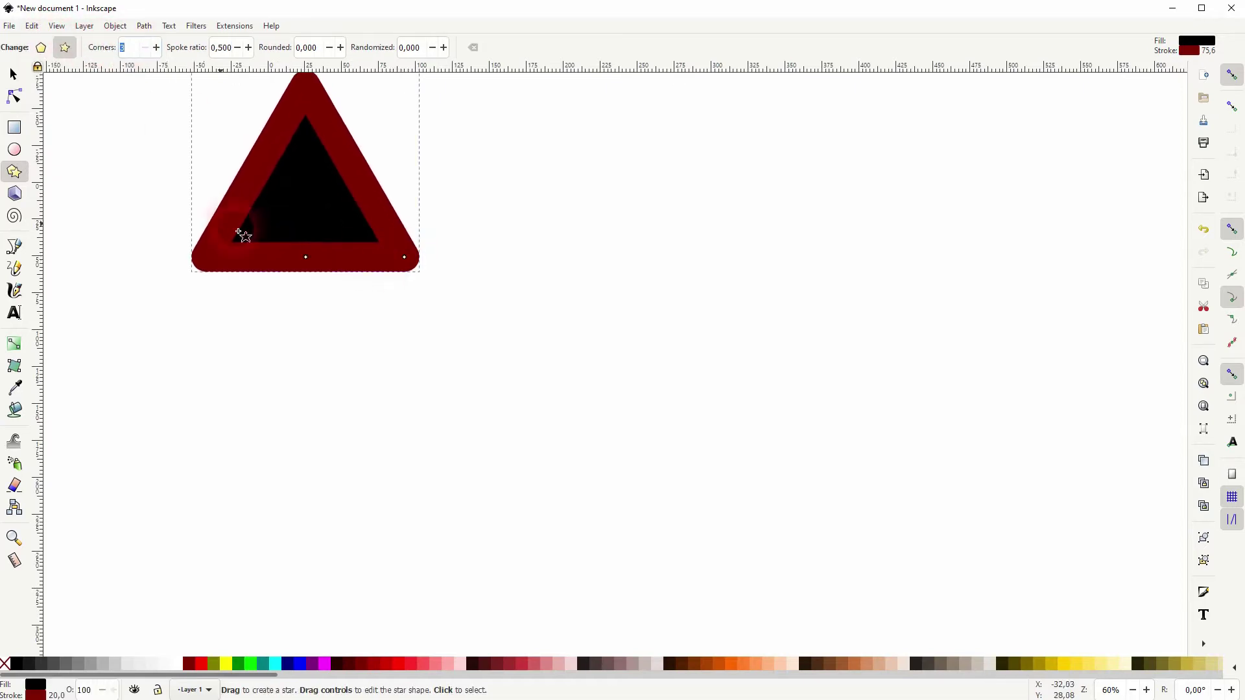
click(14, 77)
click(233, 181)
drag(279, 180, 330, 337)
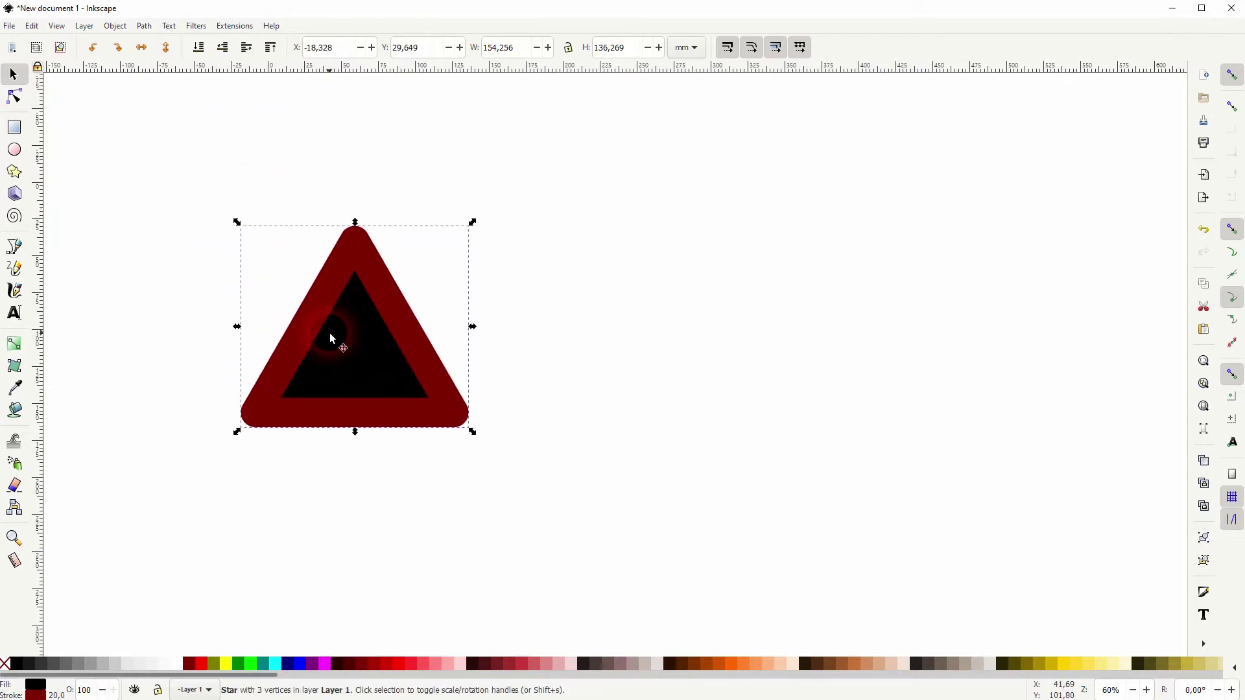
Set the triangle's stroke paint to No paint in Fill and Stroke
click(116, 26)
click(540, 187)
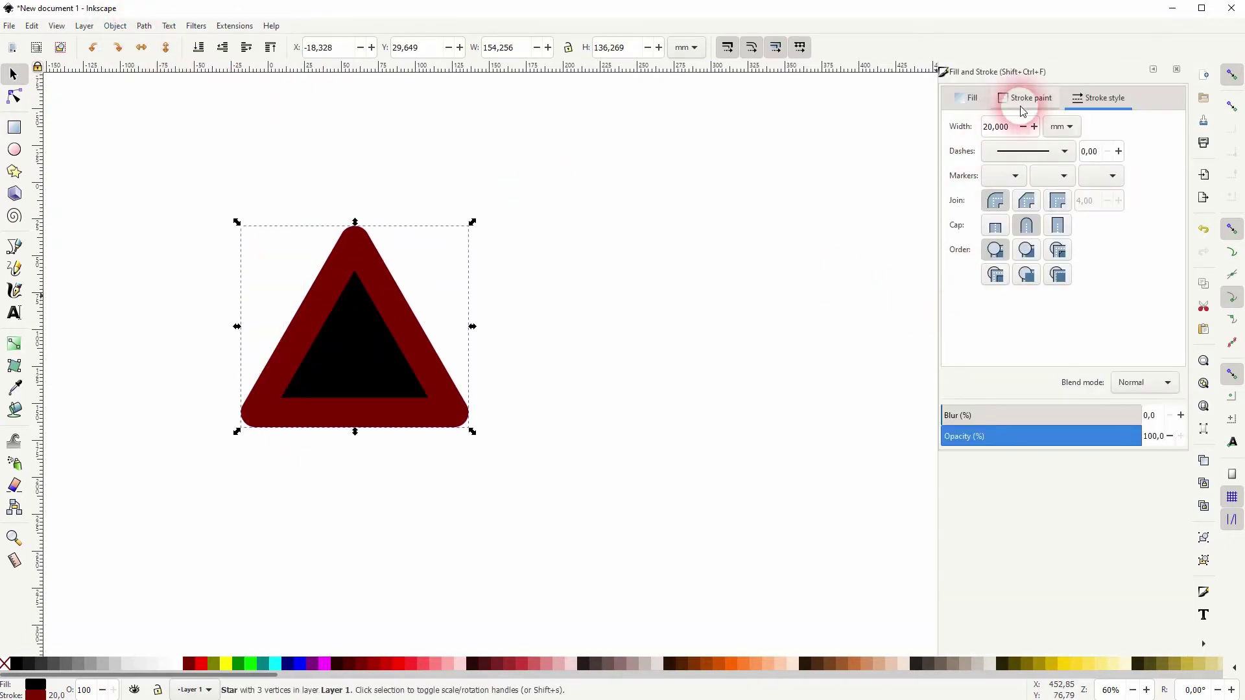
click(1023, 105)
click(958, 128)
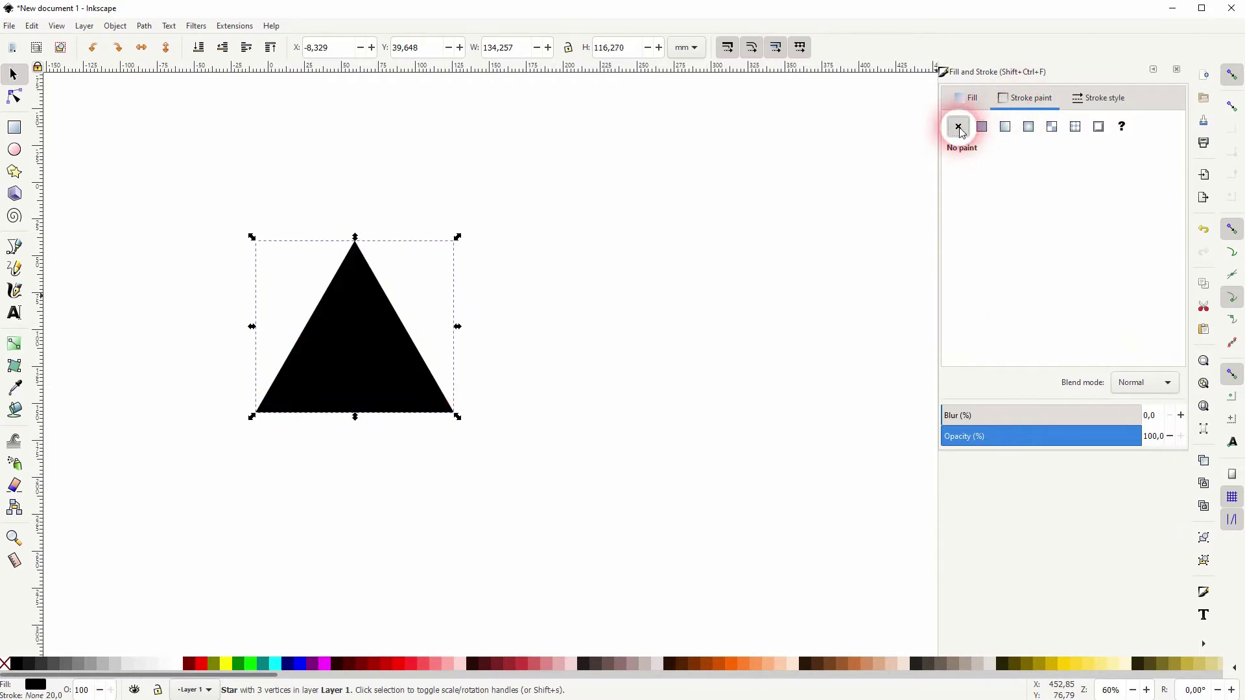
click(967, 99)
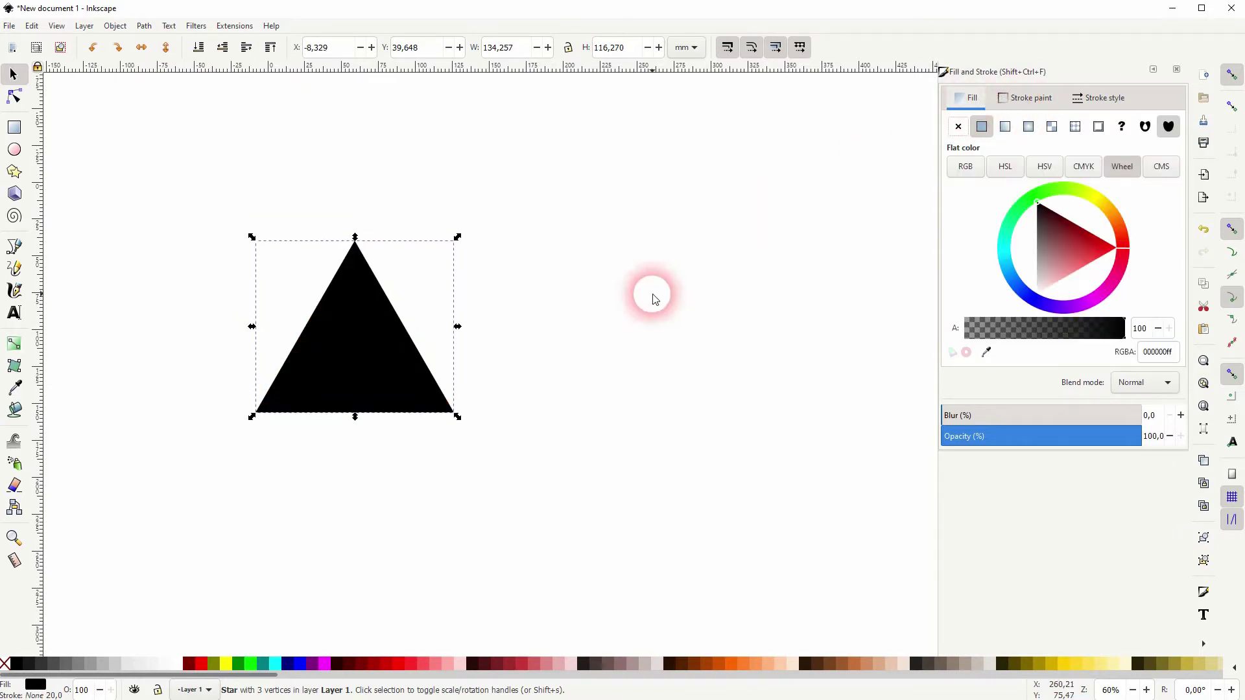
Rotate the triangle −90° so it points left
click(535, 345)
click(380, 333)
click(362, 309)
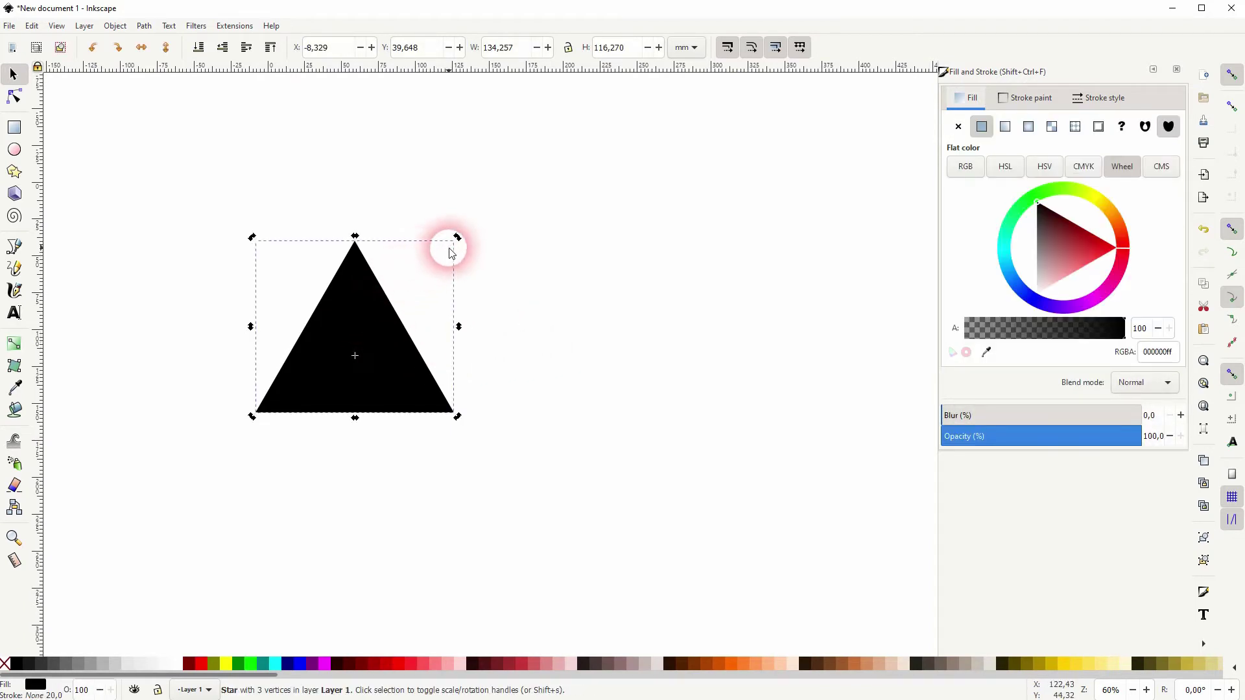
drag(456, 237, 275, 280)
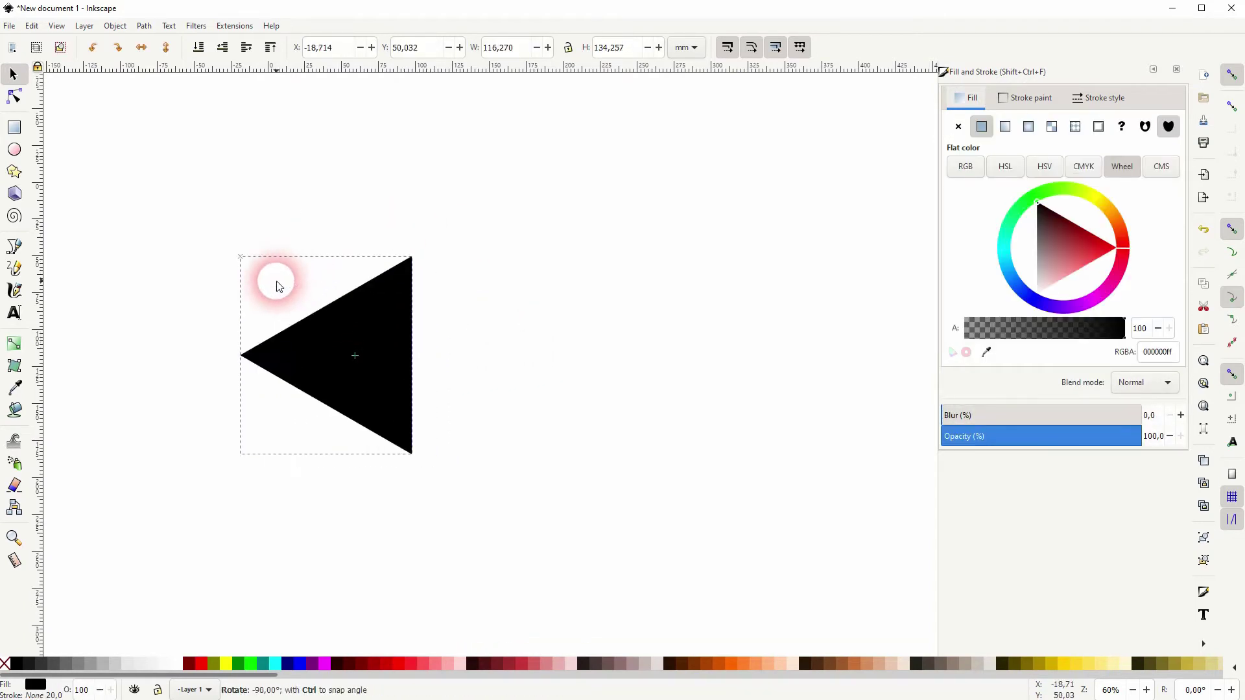
Move the triangle right and enlarge it to 170.507 × 196.884 mm
click(319, 336)
drag(322, 351, 524, 374)
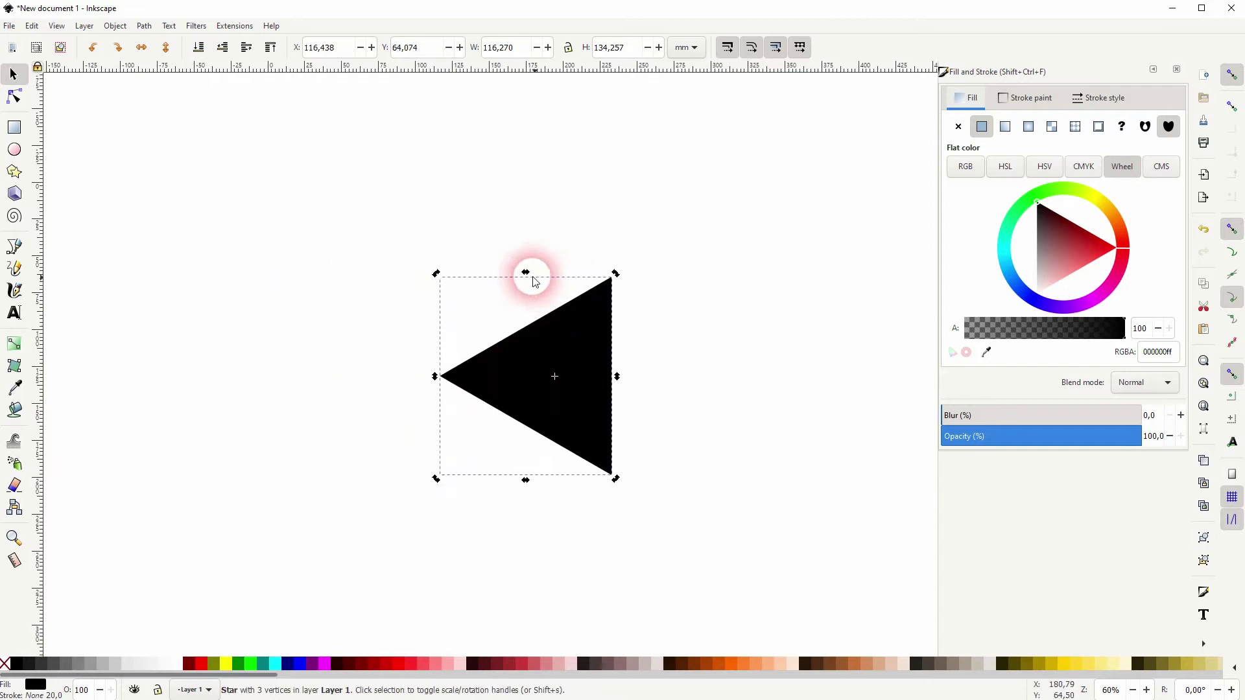
click(718, 359)
click(592, 361)
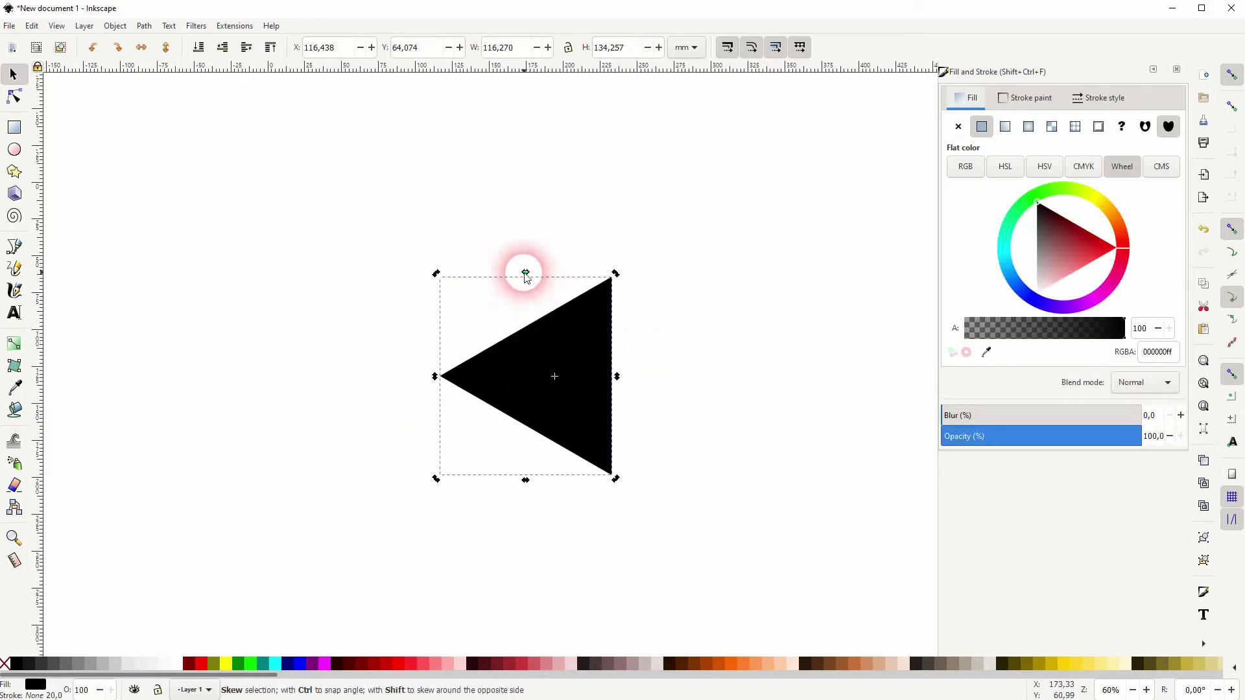
click(650, 339)
click(554, 368)
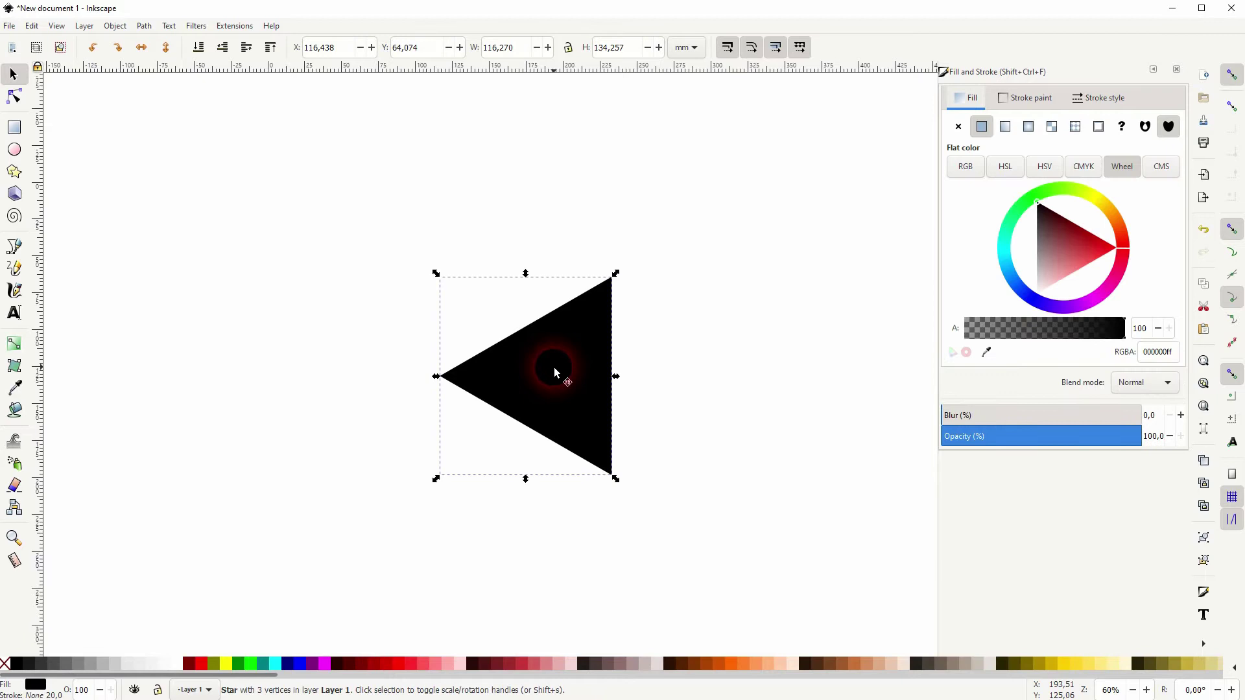
drag(525, 278, 526, 229)
click(733, 383)
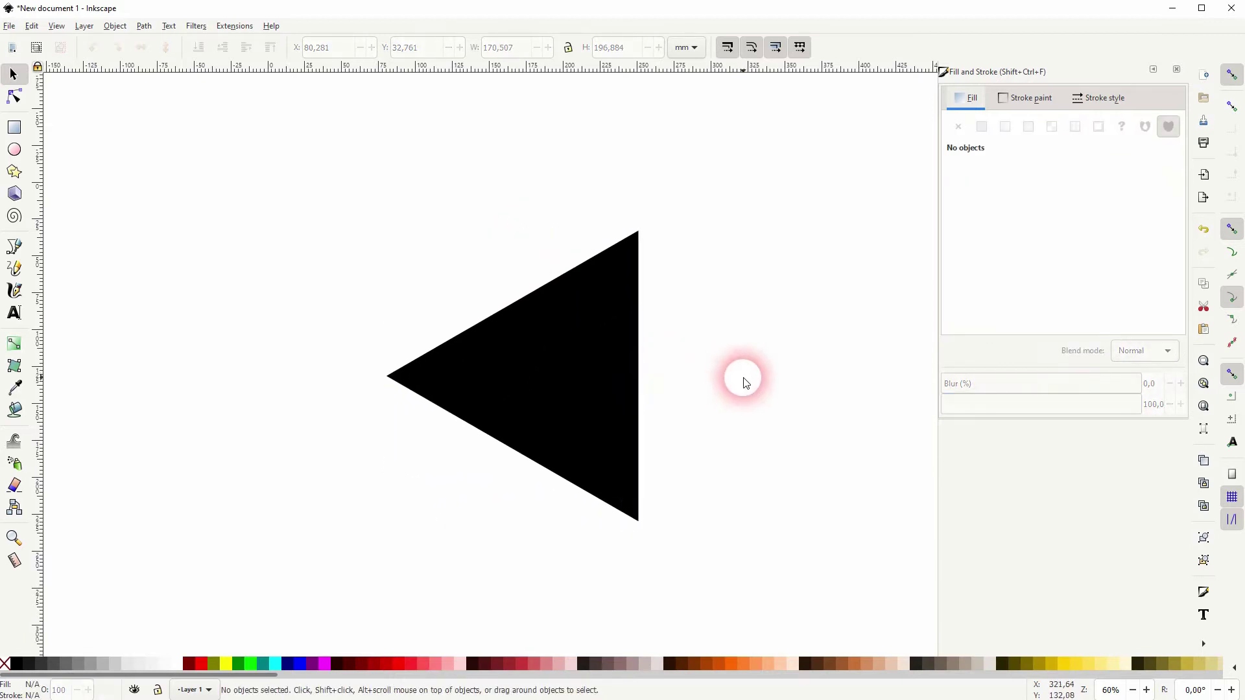
click(594, 347)
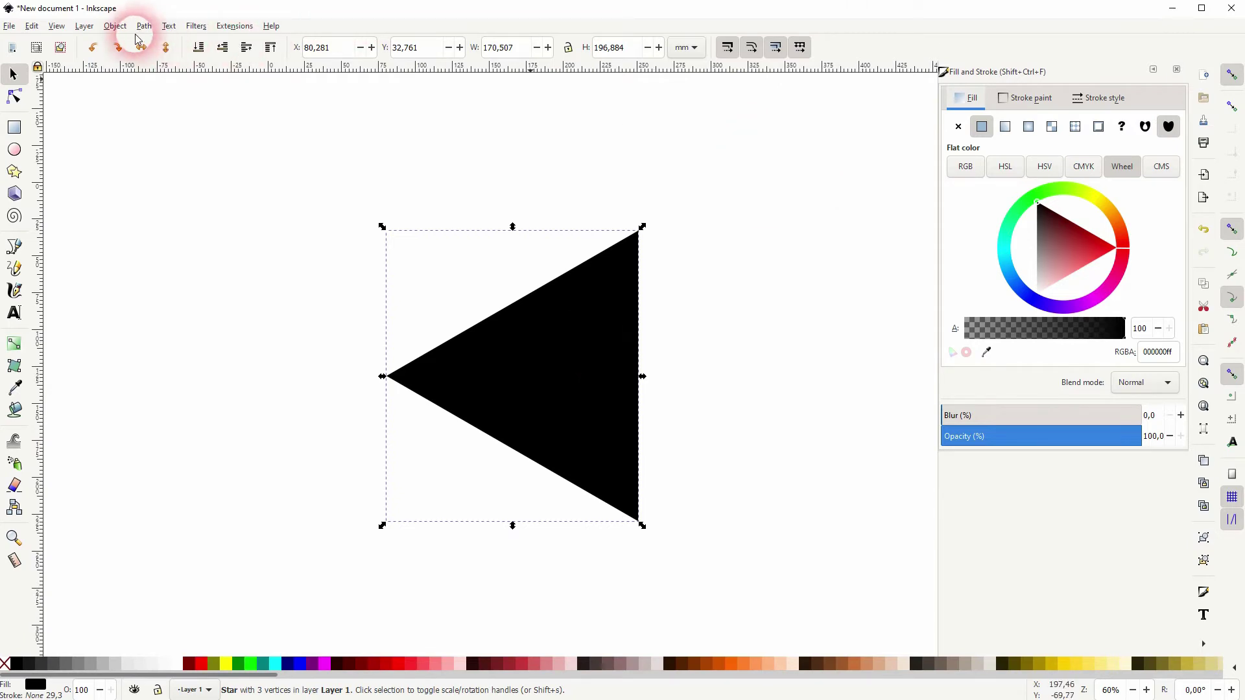
Apply a Corners (Fillet/Chamfer) path effect with radius 30 to the triangle
click(114, 27)
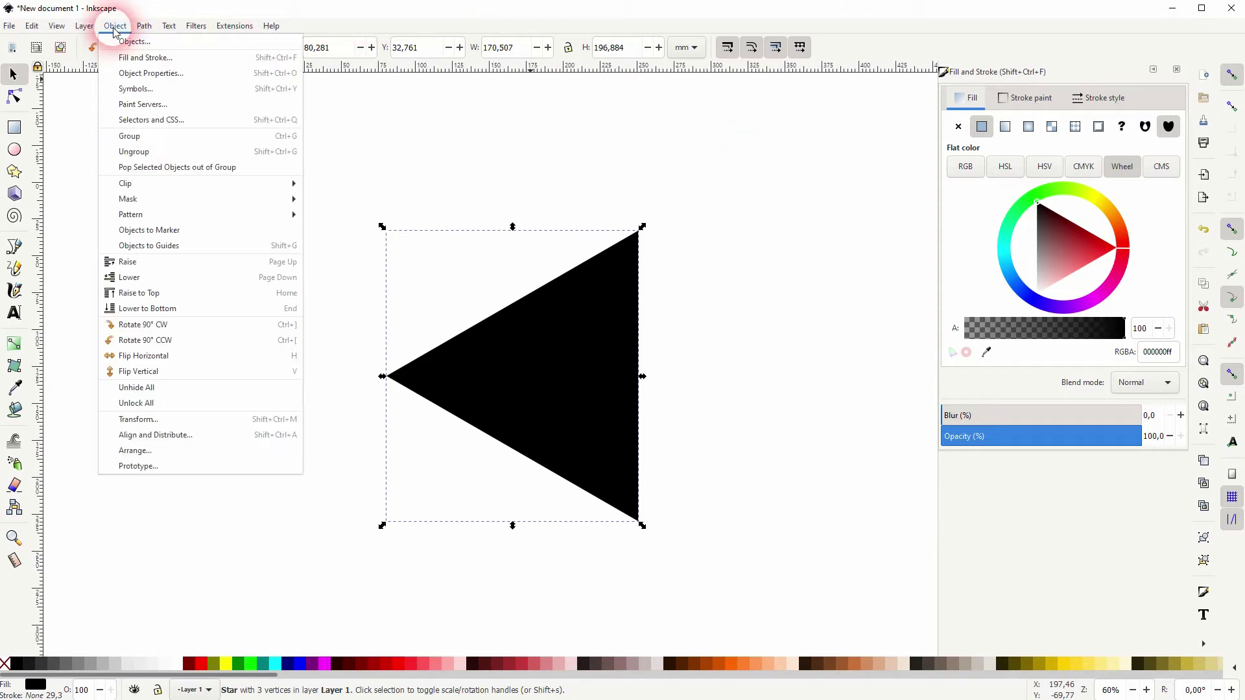
mouse_move(144, 26)
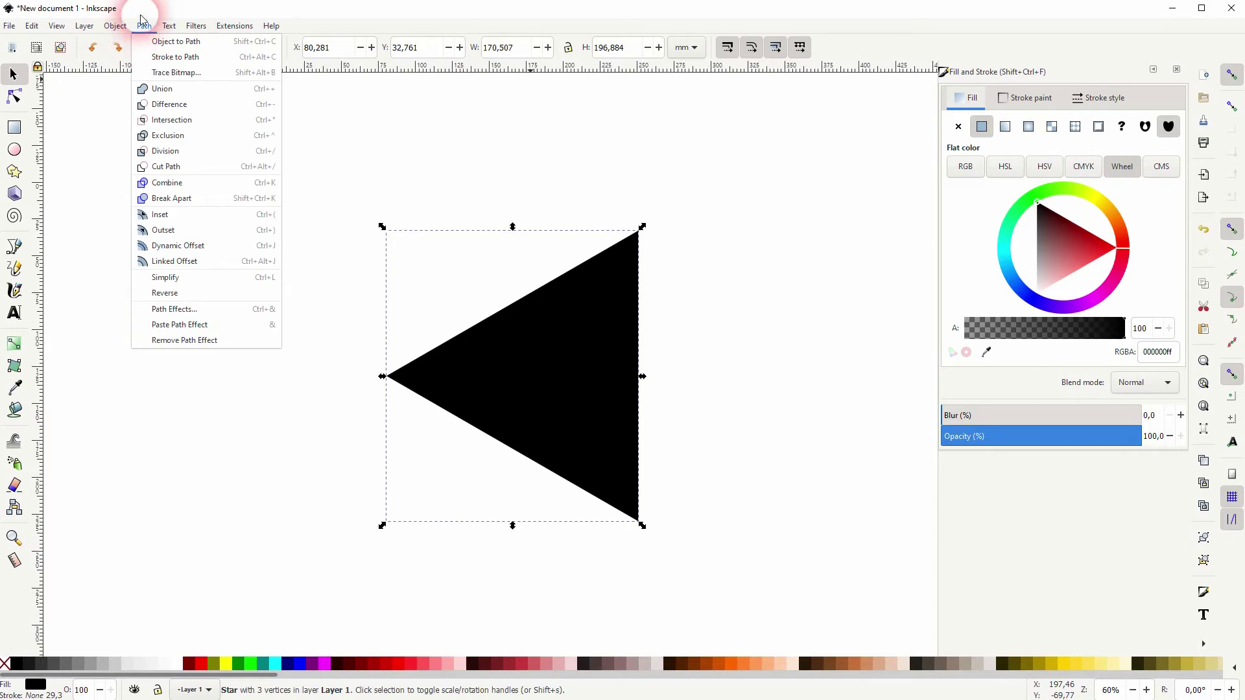
click(207, 310)
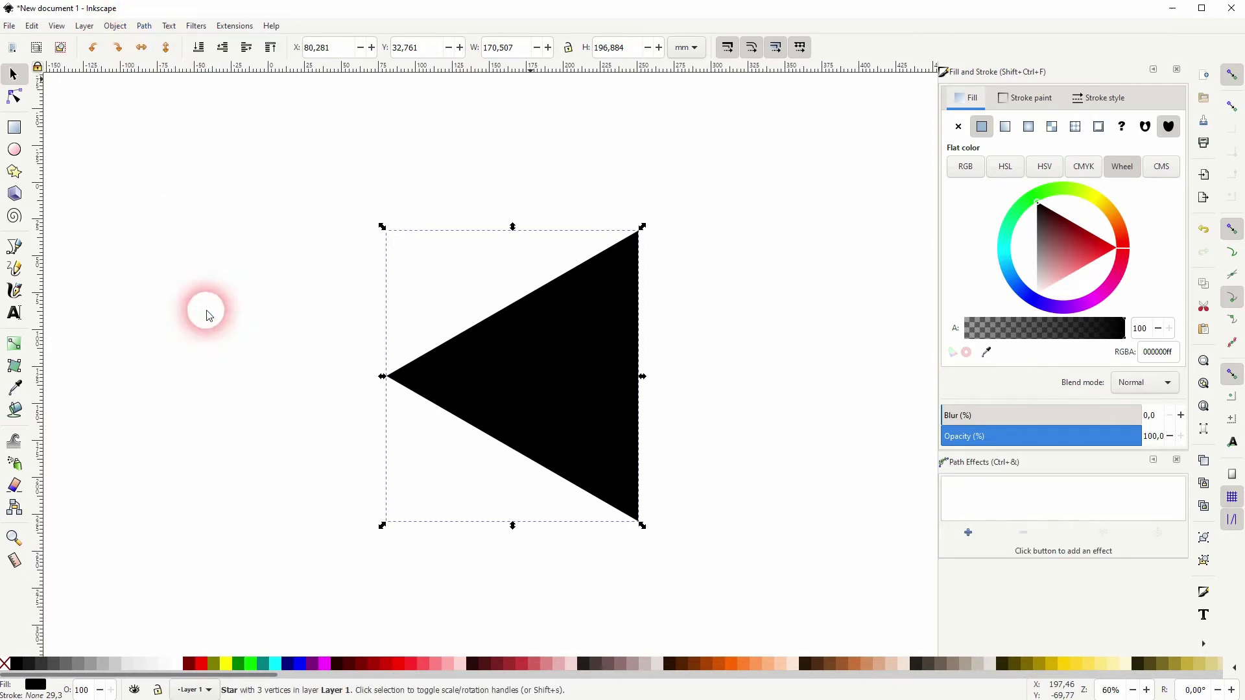
click(1177, 70)
click(964, 140)
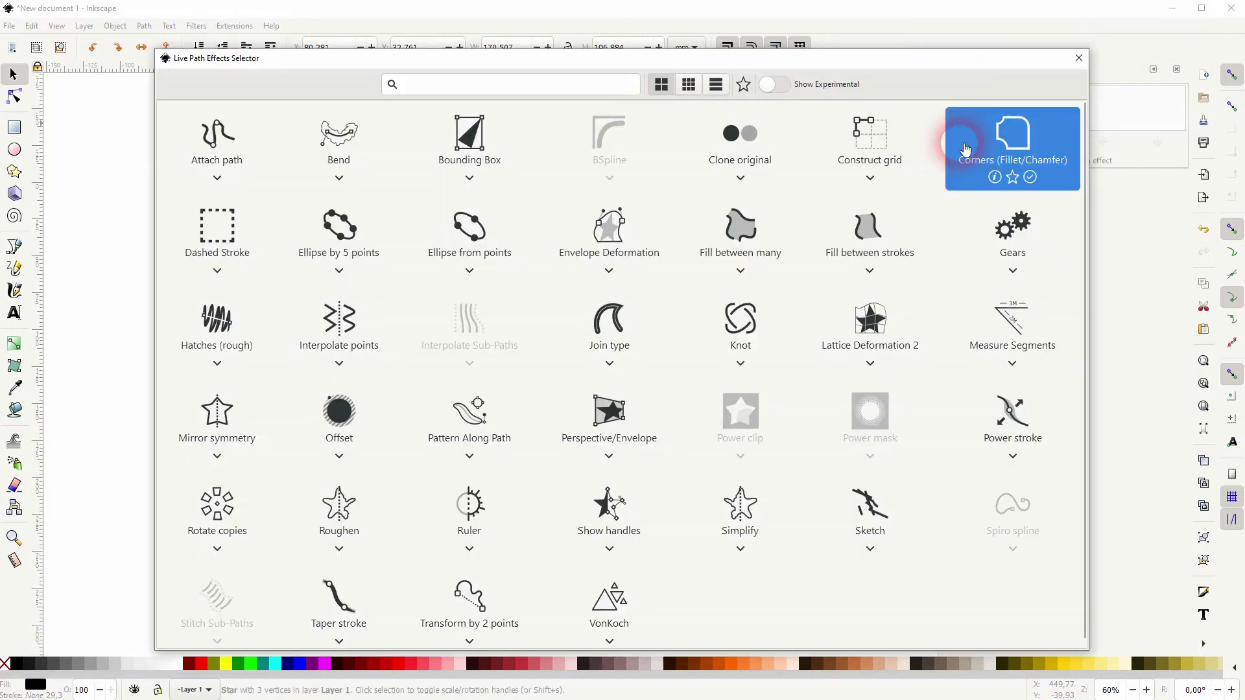
click(966, 149)
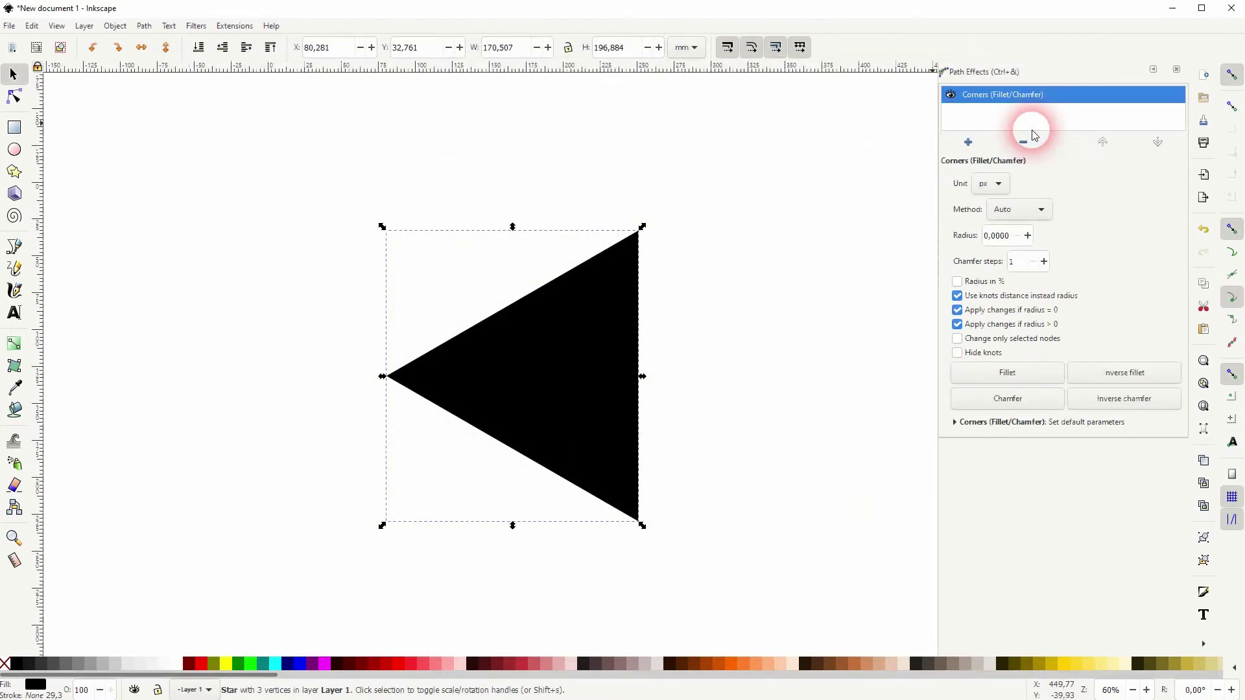
click(1009, 241)
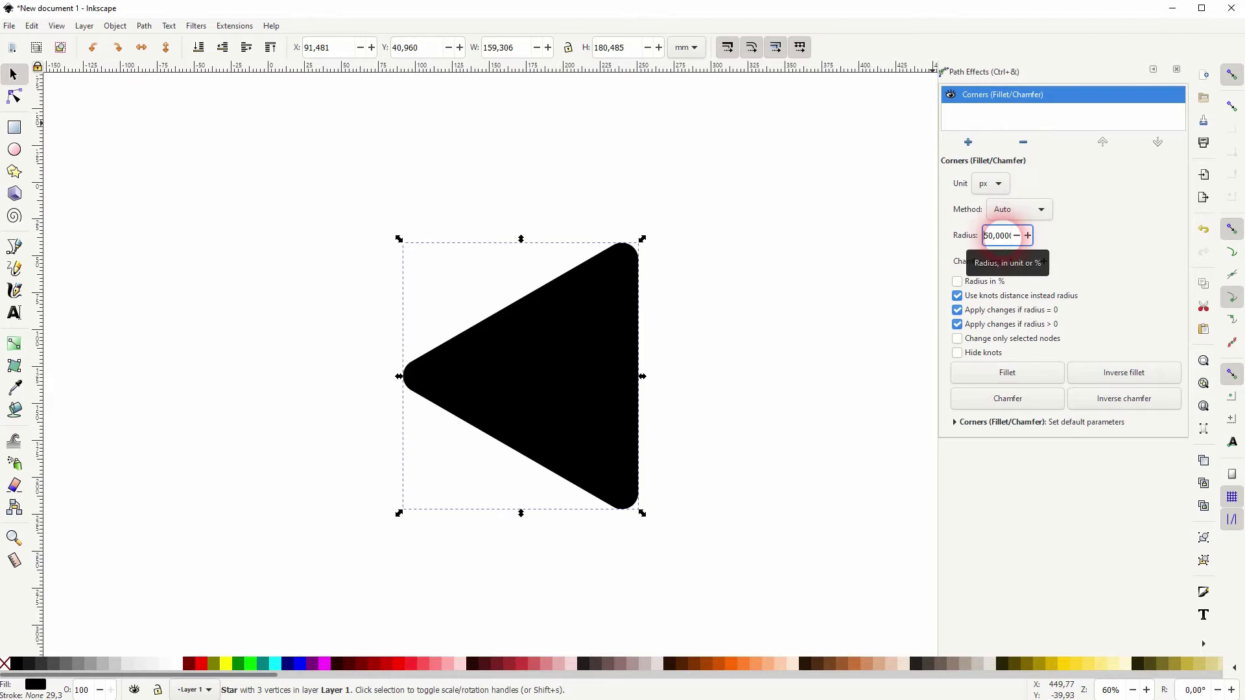
click(1004, 236)
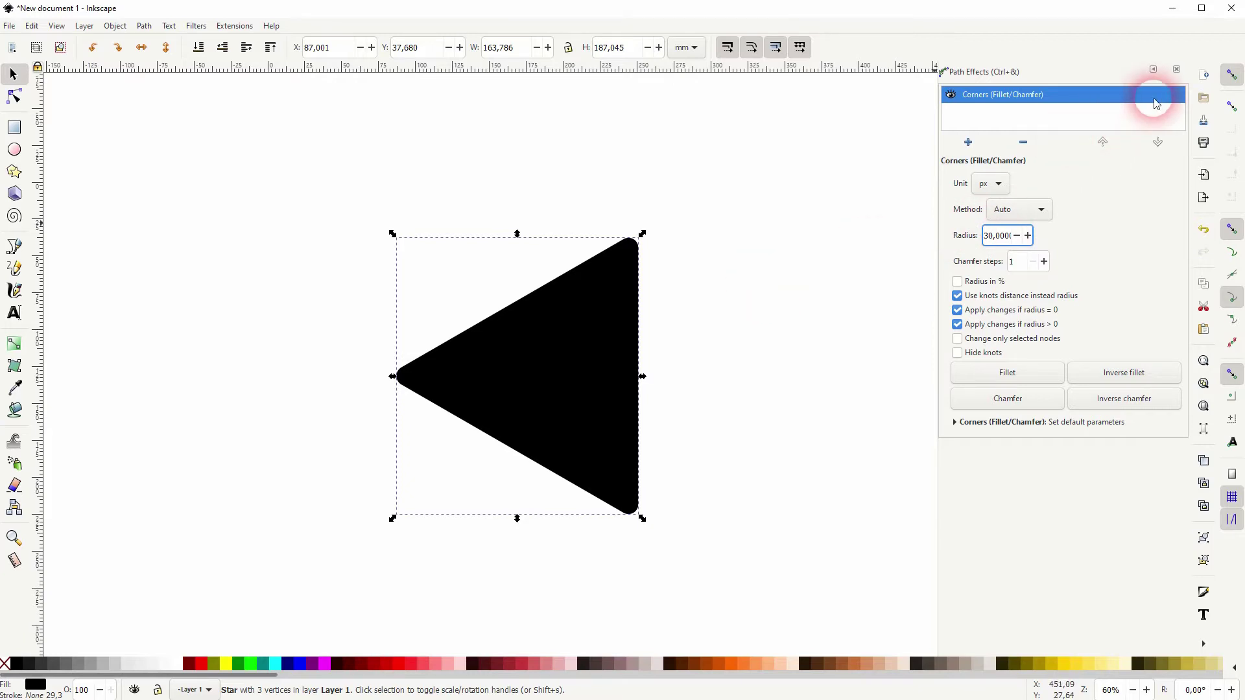
click(1176, 68)
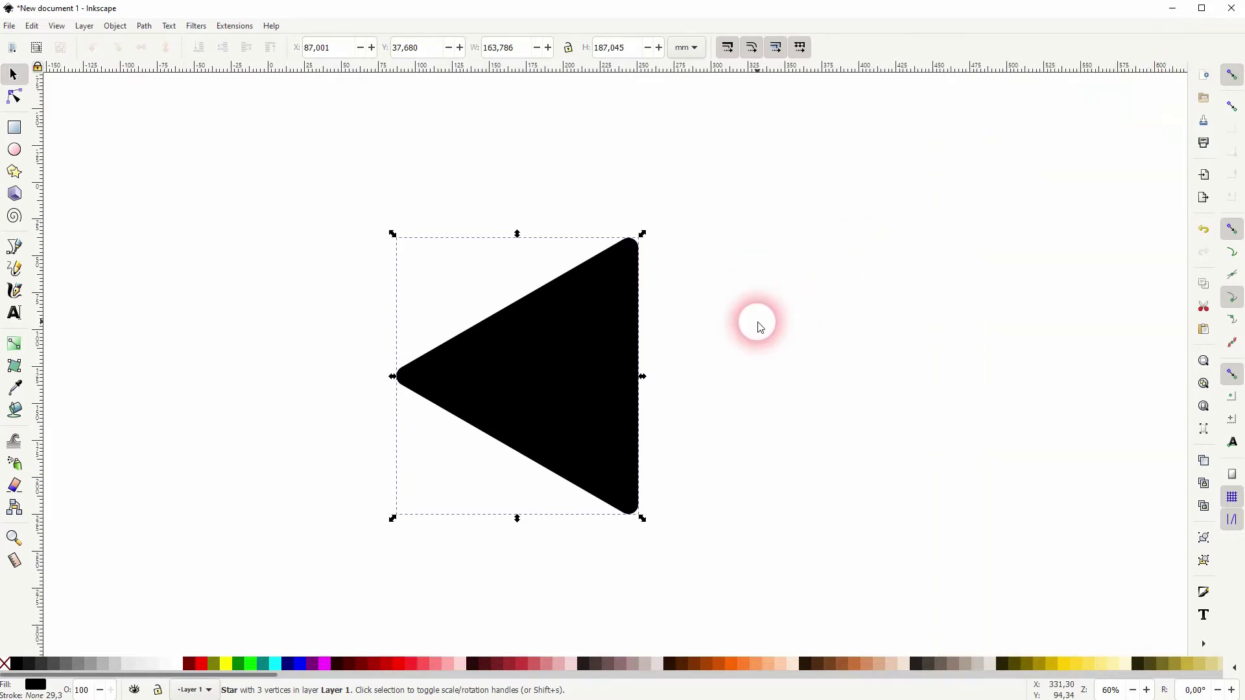
click(642, 257)
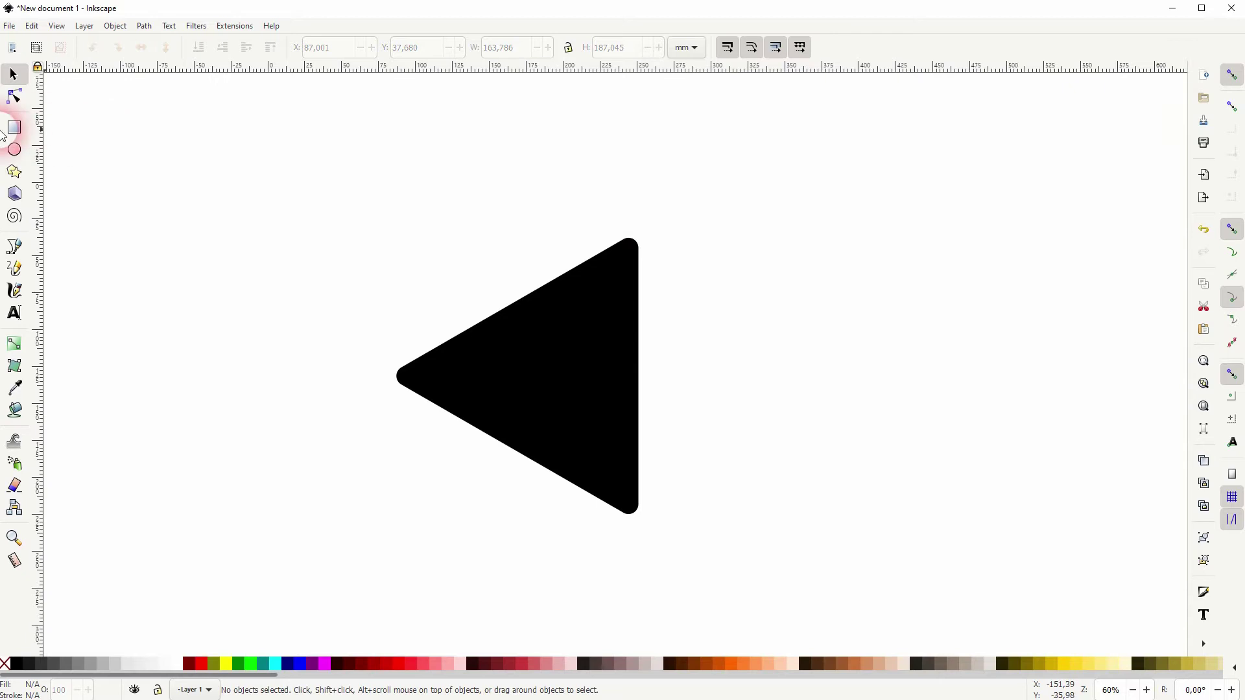
Draw a maroon rounded rectangle over the triangle's left side and subtract it with Path > Difference
click(14, 127)
drag(334, 234, 529, 508)
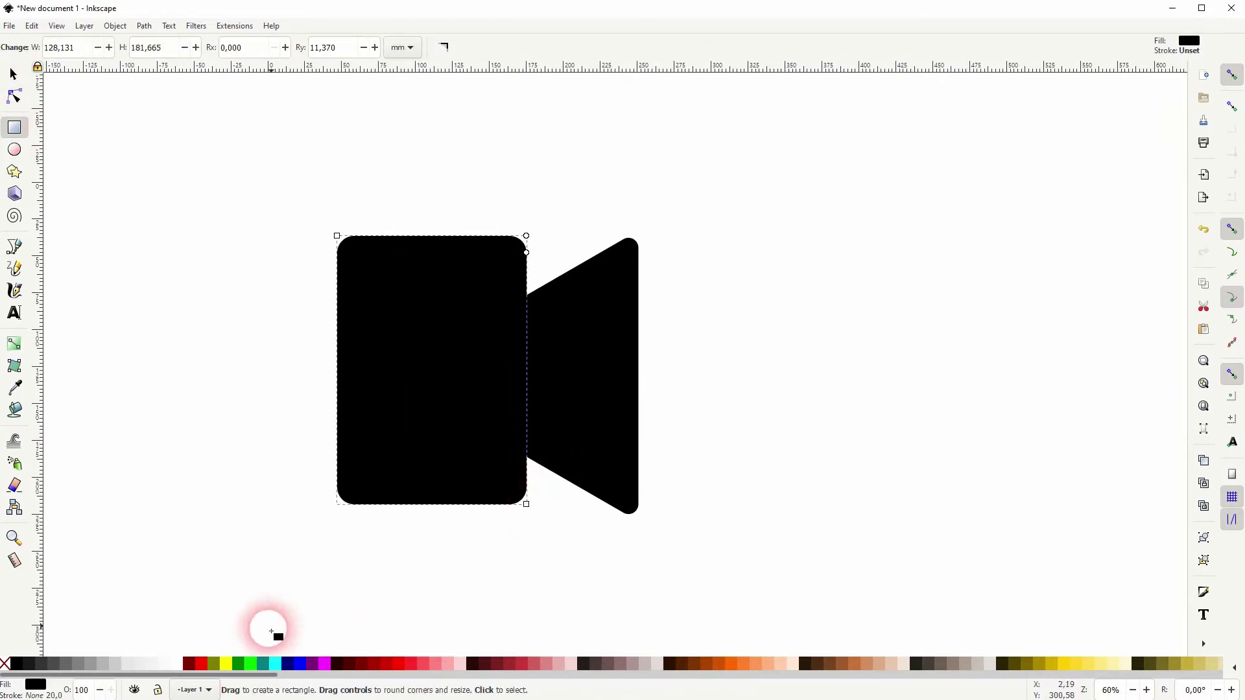
click(187, 665)
click(423, 377)
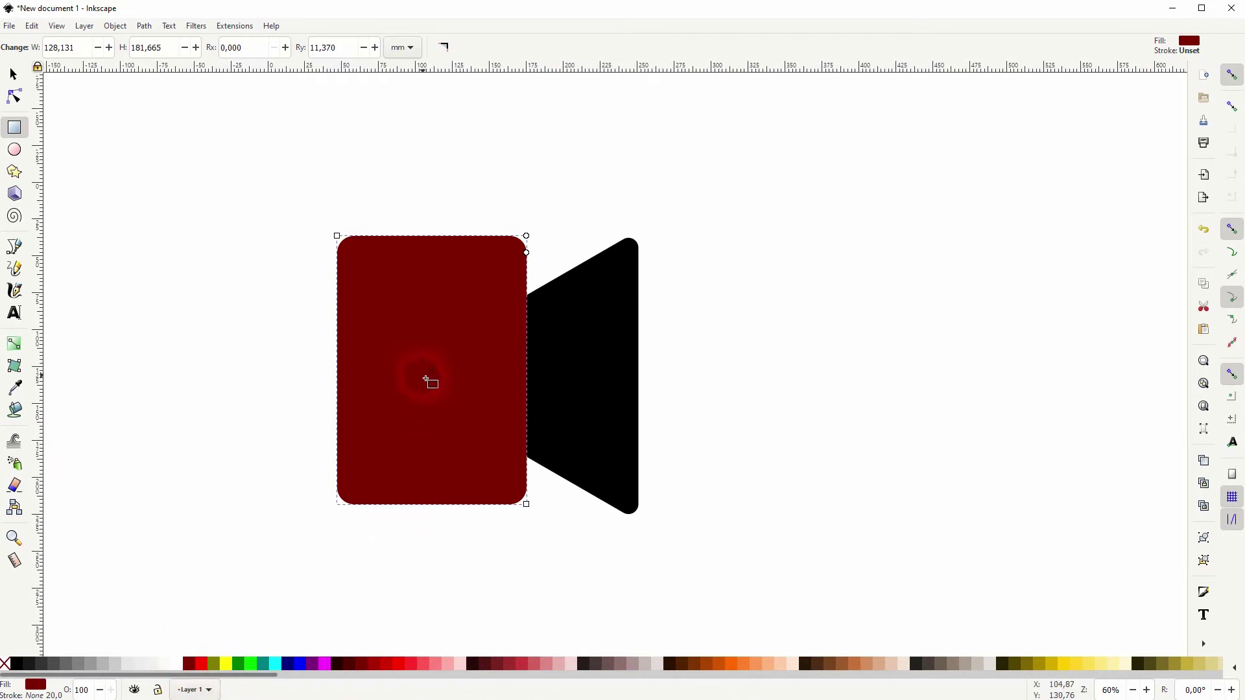
click(12, 75)
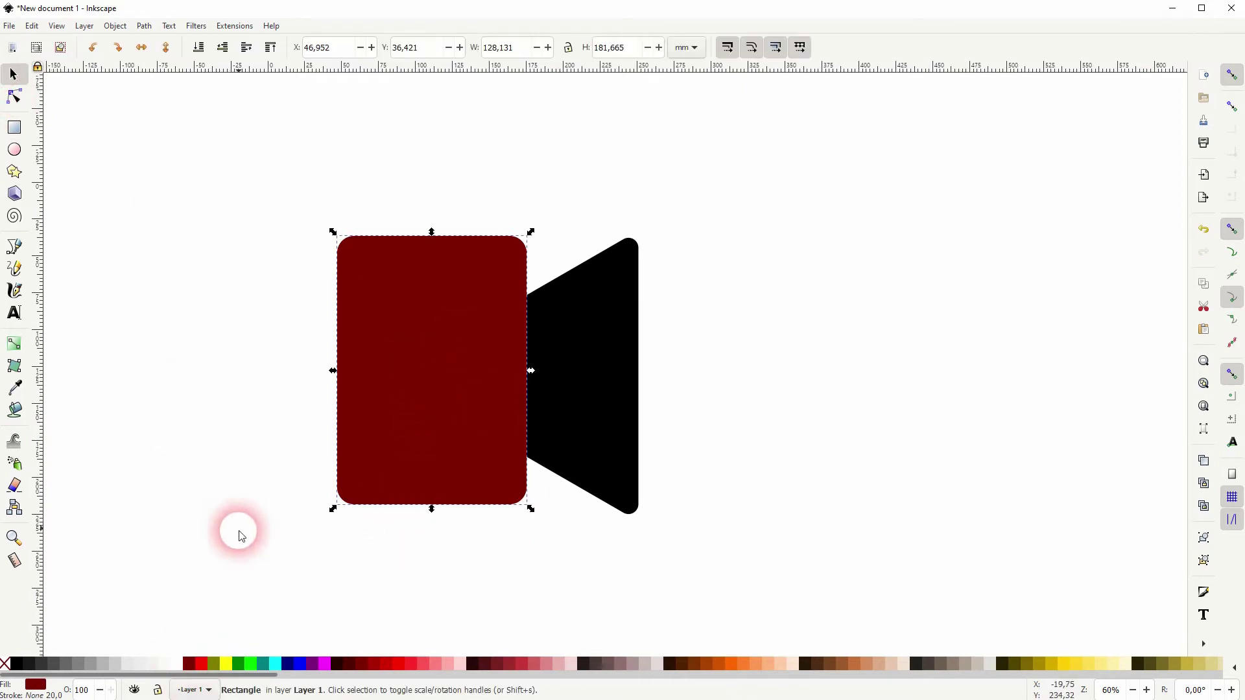
drag(260, 562, 729, 169)
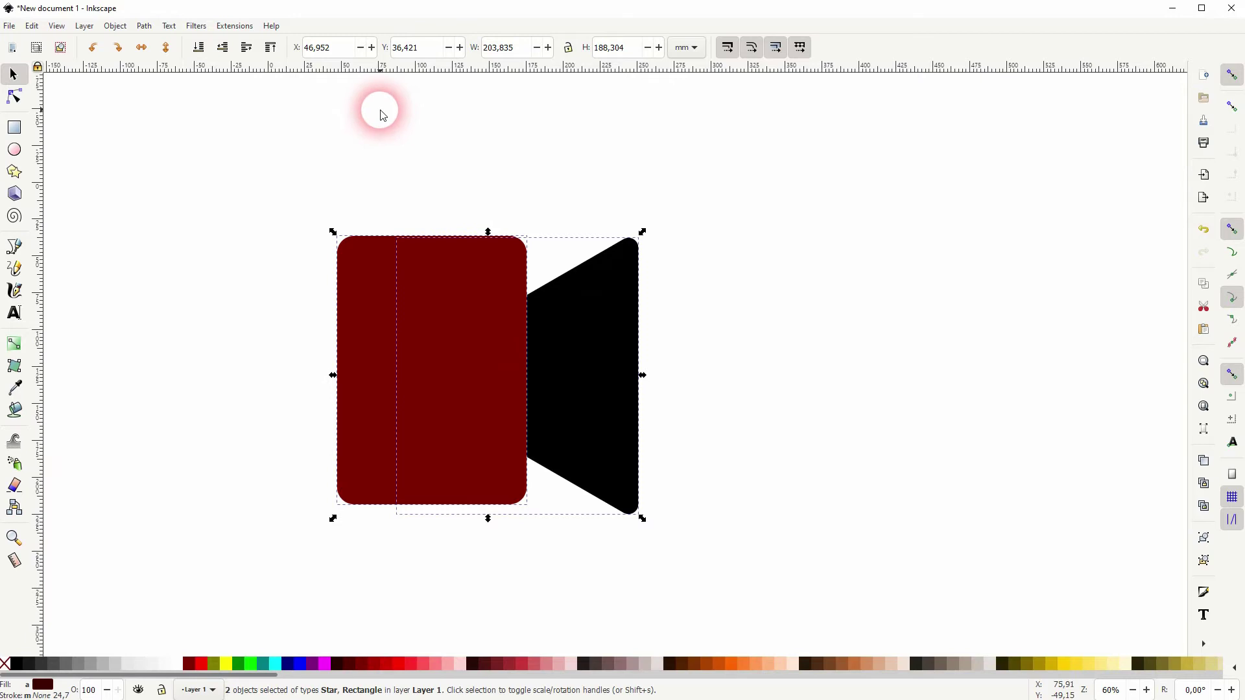
click(113, 26)
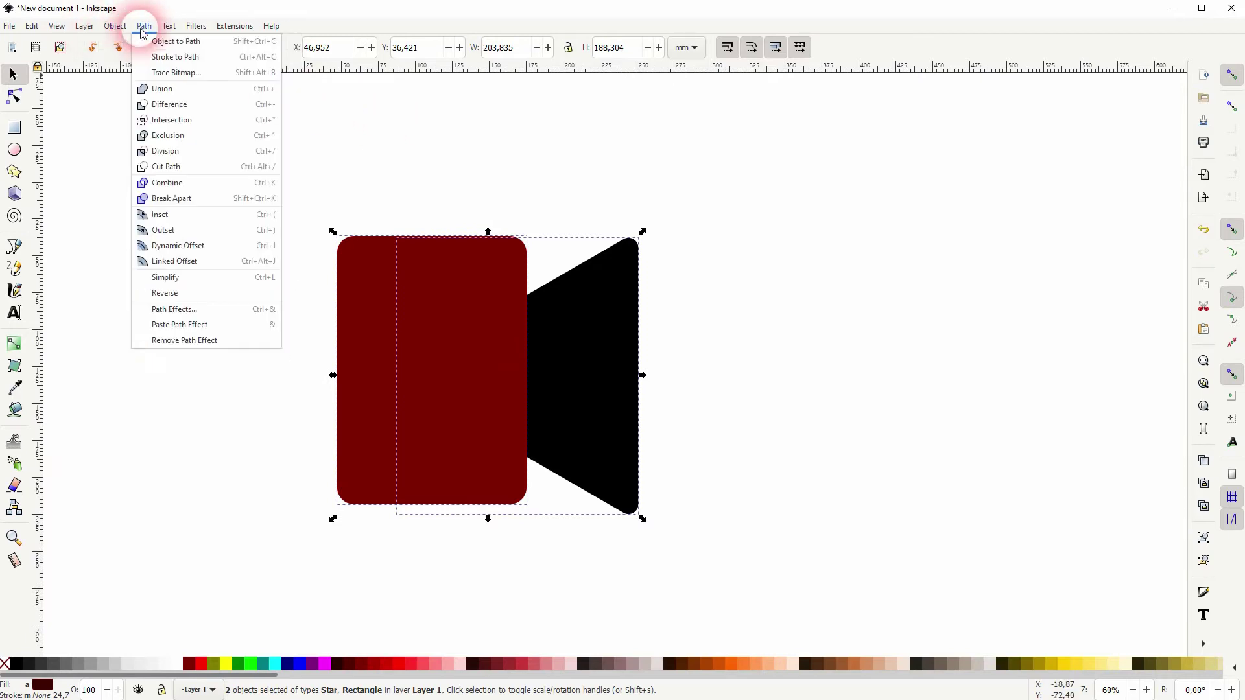
click(144, 103)
click(706, 346)
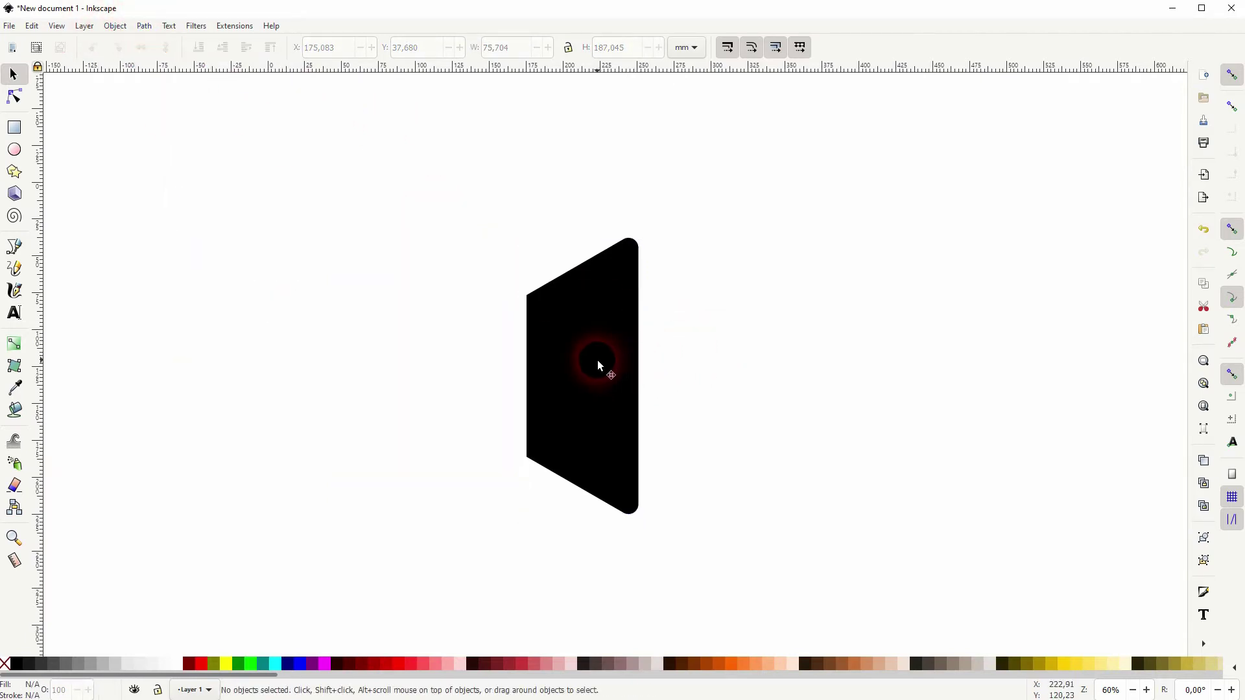
Undo the Difference, shift the rectangle further left, and reapply Difference to leave a 95.012 mm trapezoid
key(ctrl+alt+v)
click(729, 378)
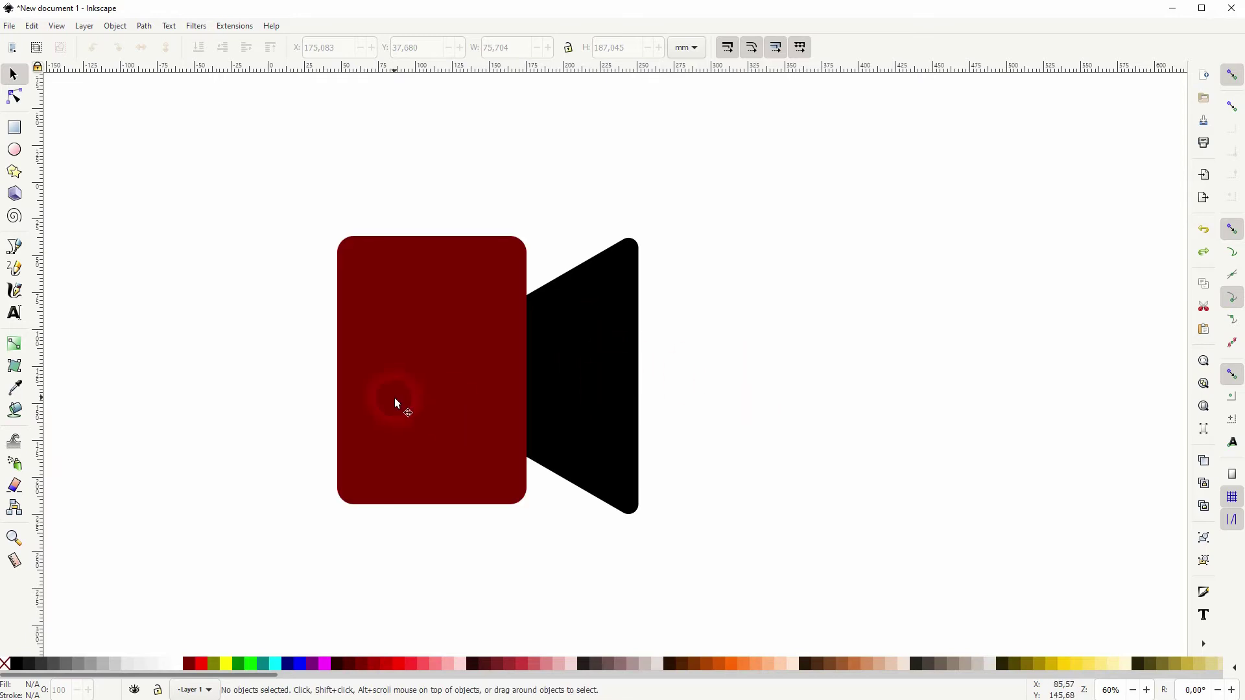
drag(394, 399, 364, 409)
drag(164, 577, 648, 227)
click(144, 26)
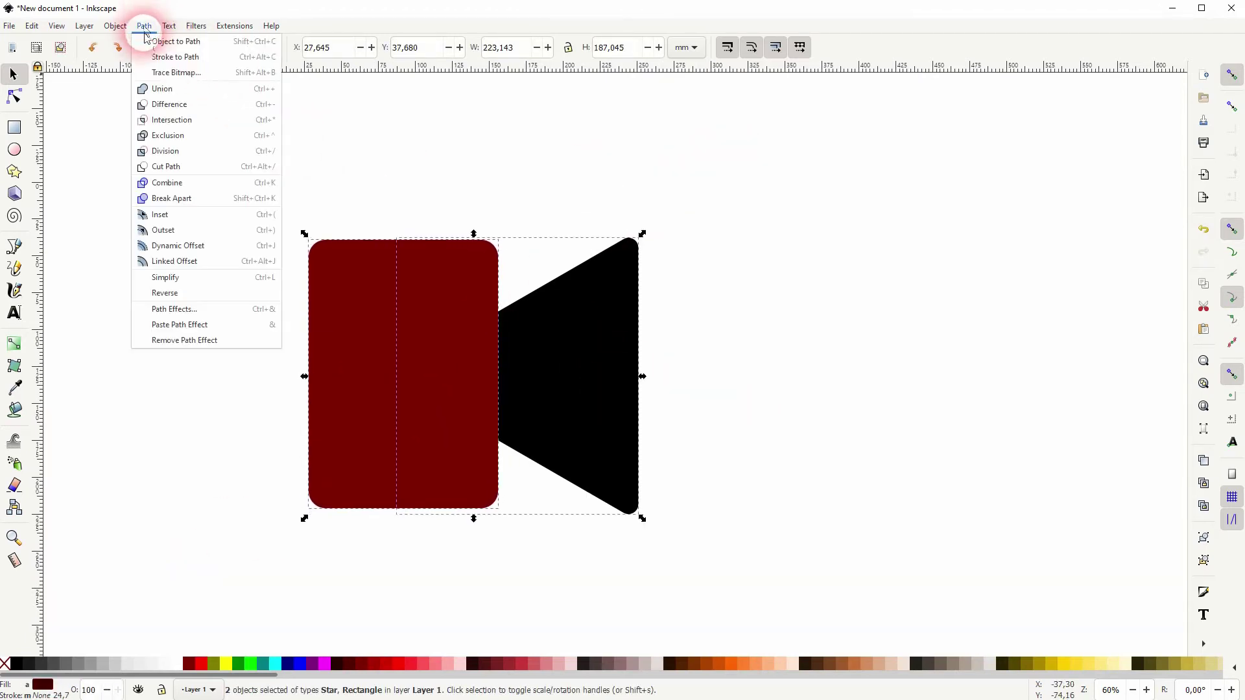
click(170, 104)
click(781, 350)
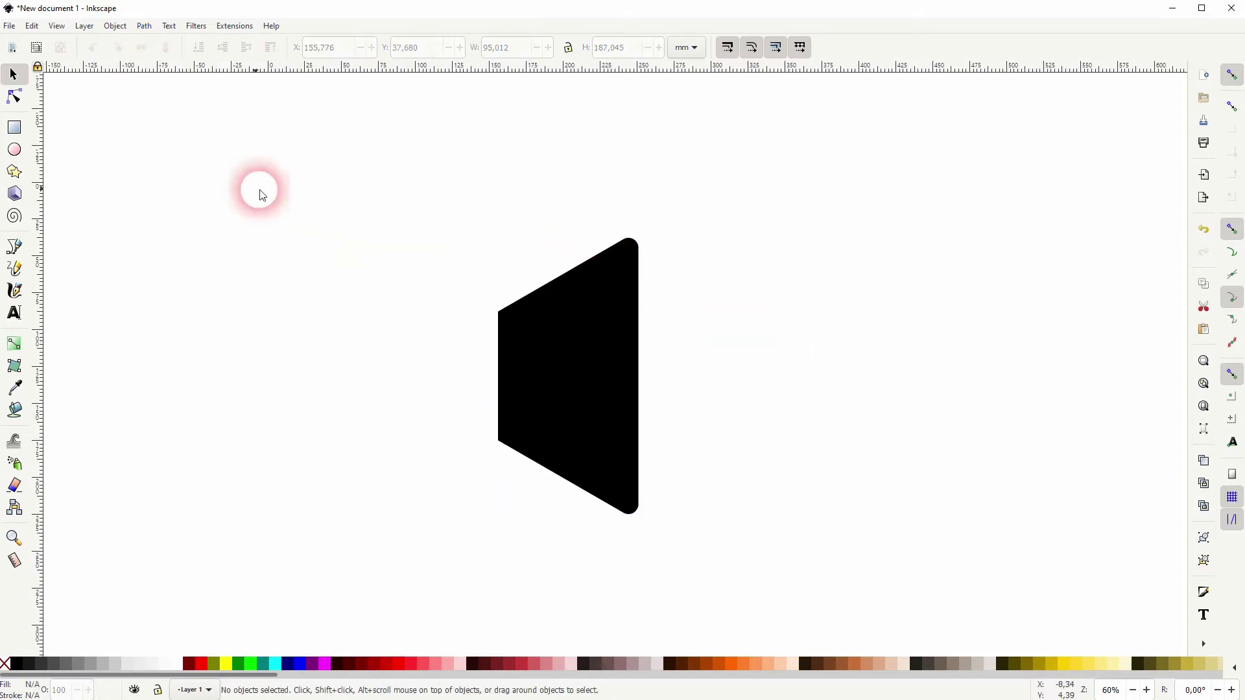
Draw a rounded rectangle left of the cone and fill it black
click(14, 127)
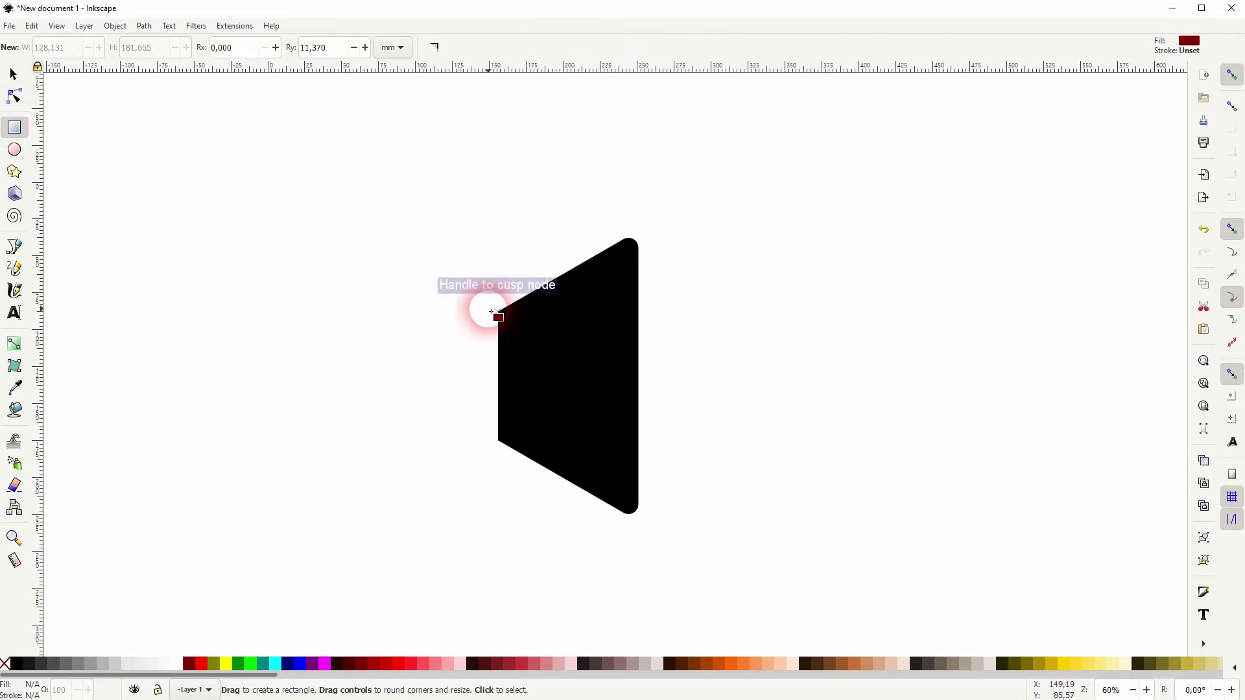
drag(496, 312, 425, 441)
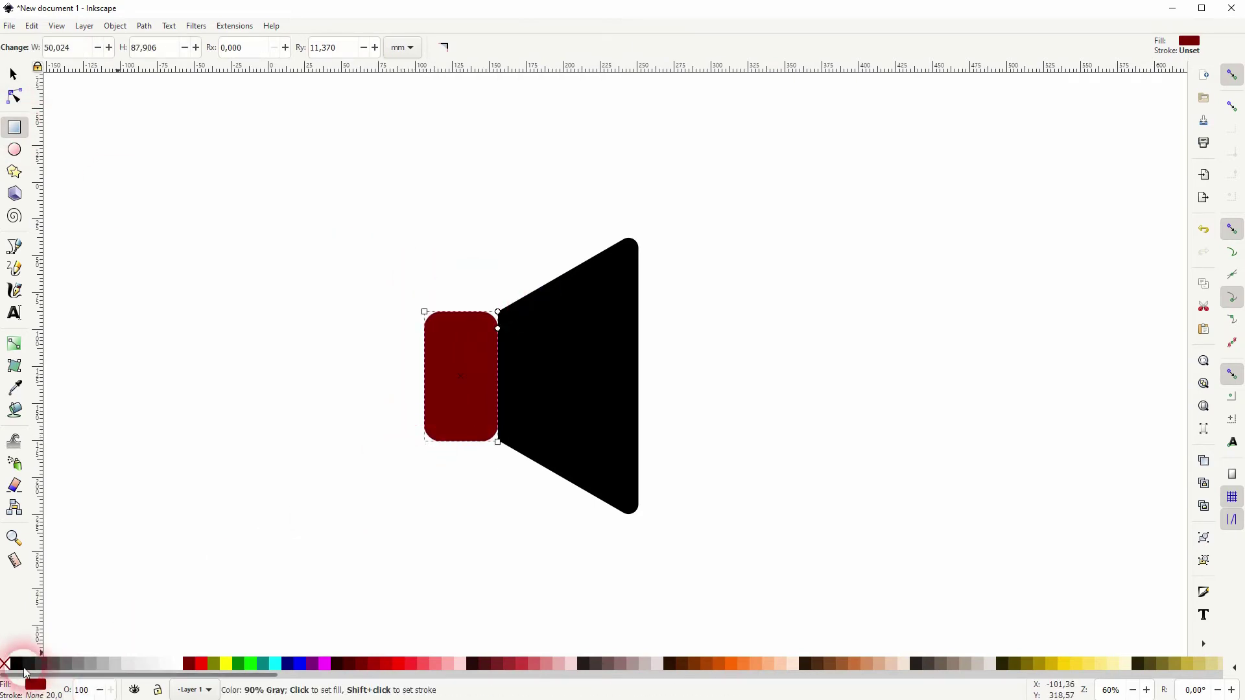
click(18, 666)
Narrow the black rectangle to 36.053 × 87.906 mm and nudge it slightly left
click(13, 74)
click(442, 366)
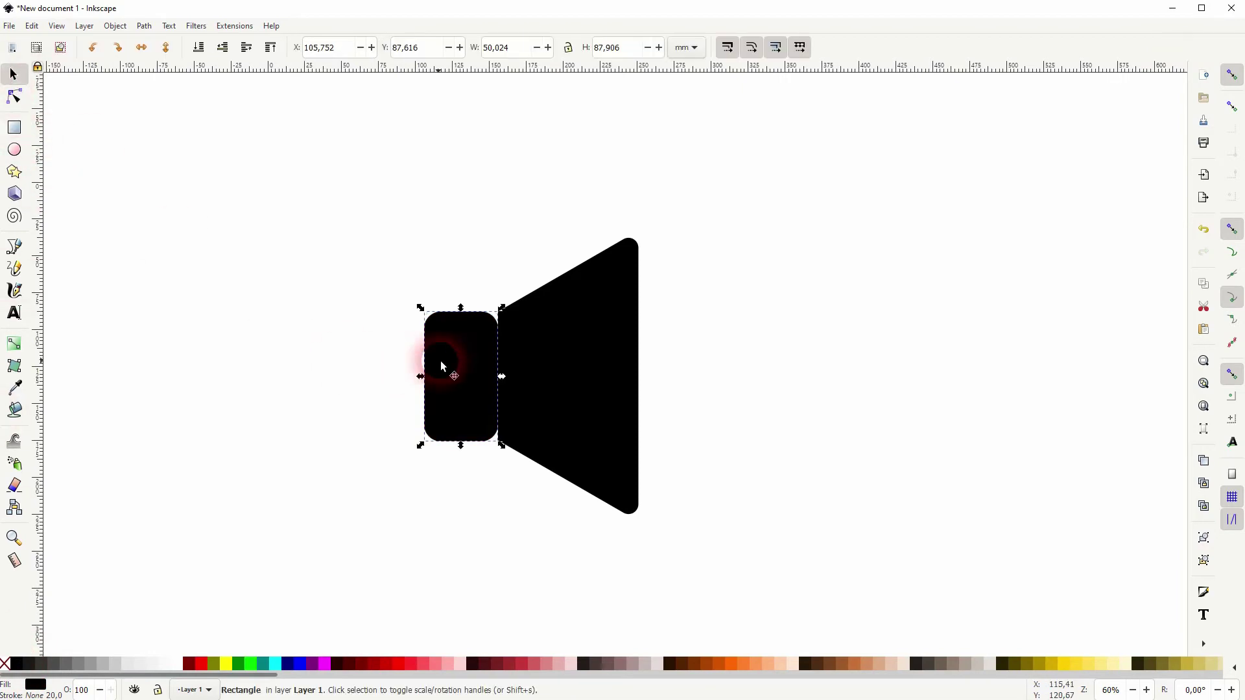
click(470, 465)
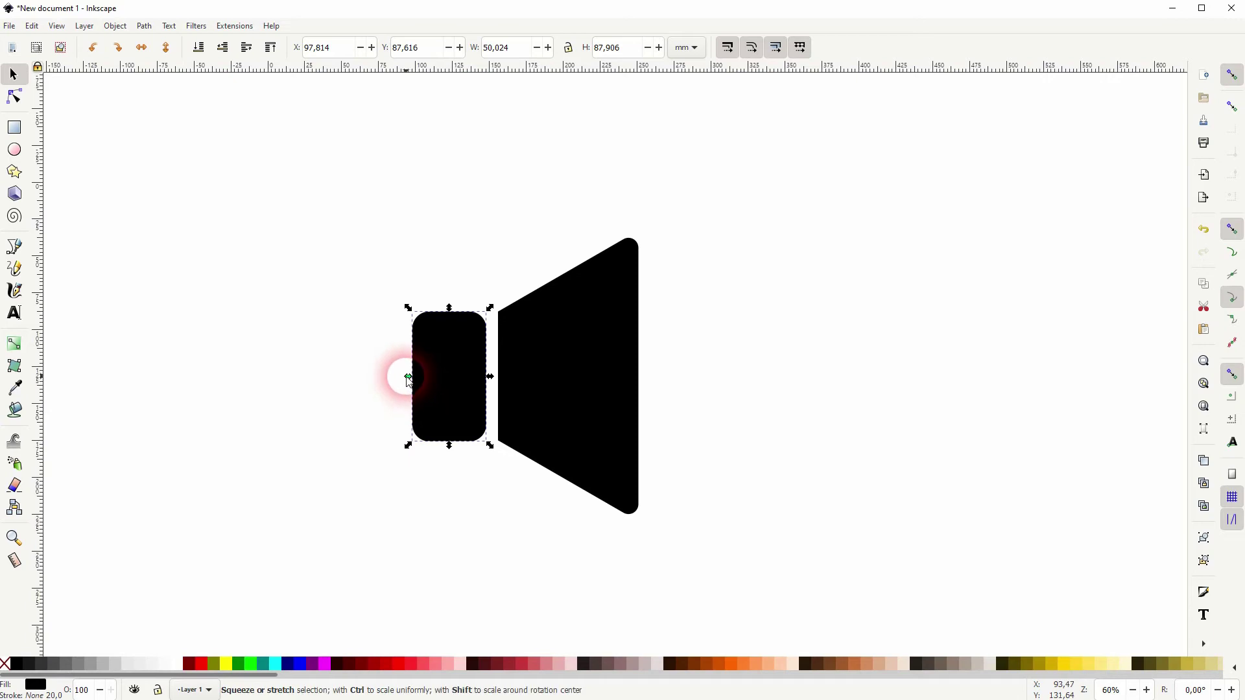
drag(407, 376, 488, 433)
click(461, 508)
click(467, 388)
click(479, 493)
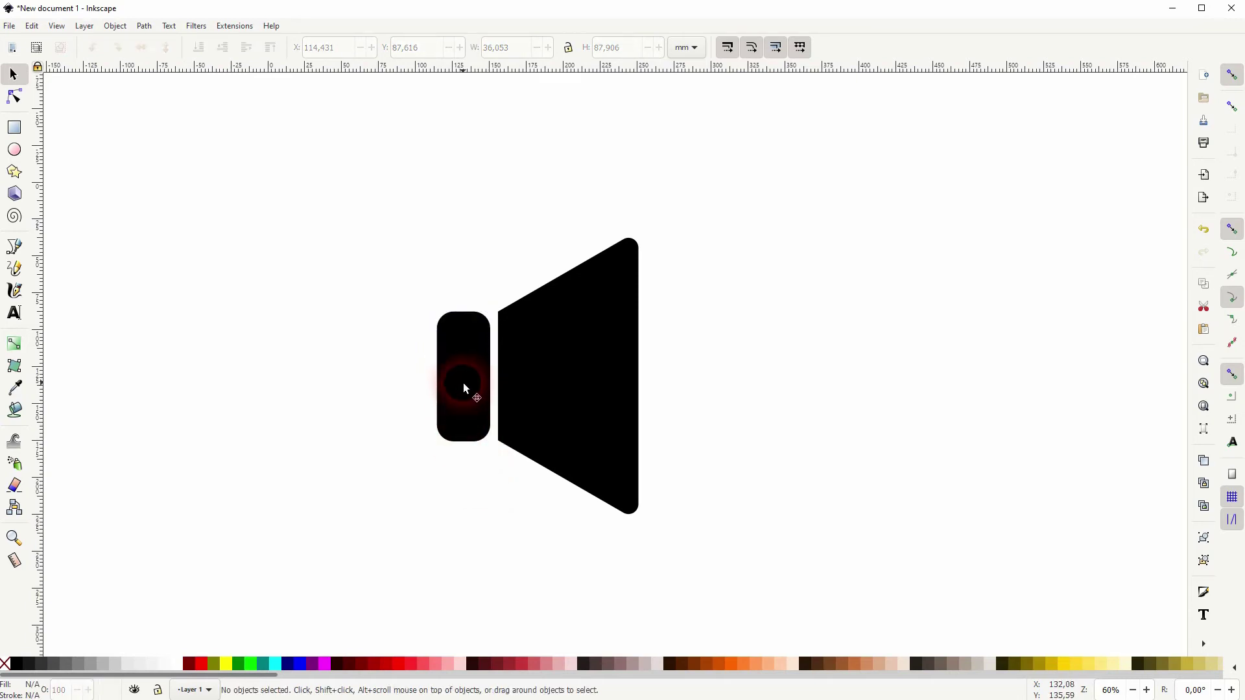
drag(463, 384, 481, 404)
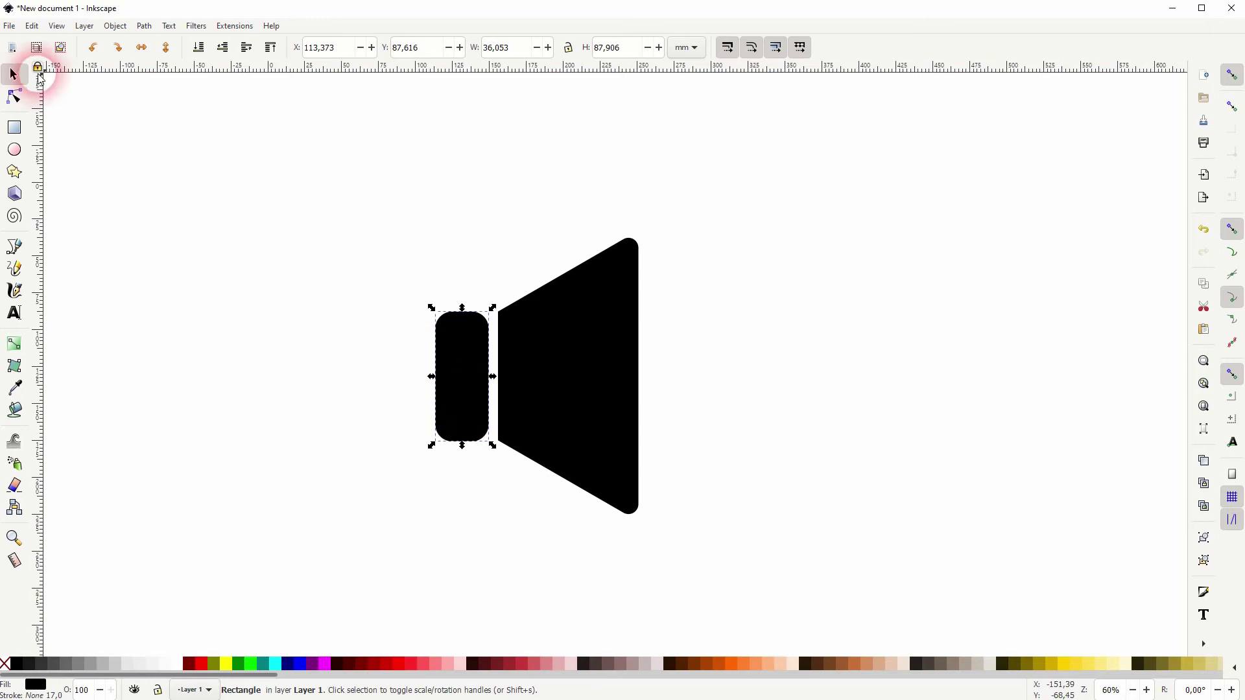
click(14, 96)
scroll(478, 336, up, 4)
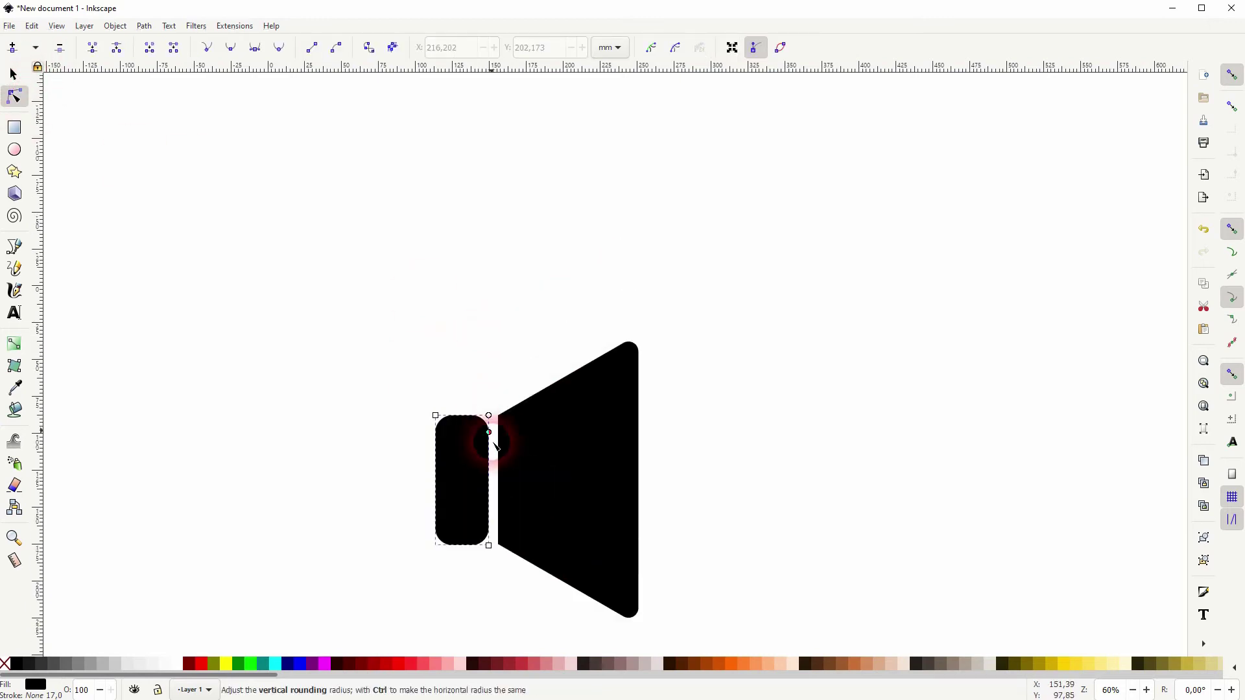
scroll(495, 447, down, 6)
ctrl+scroll(474, 220, up, 2)
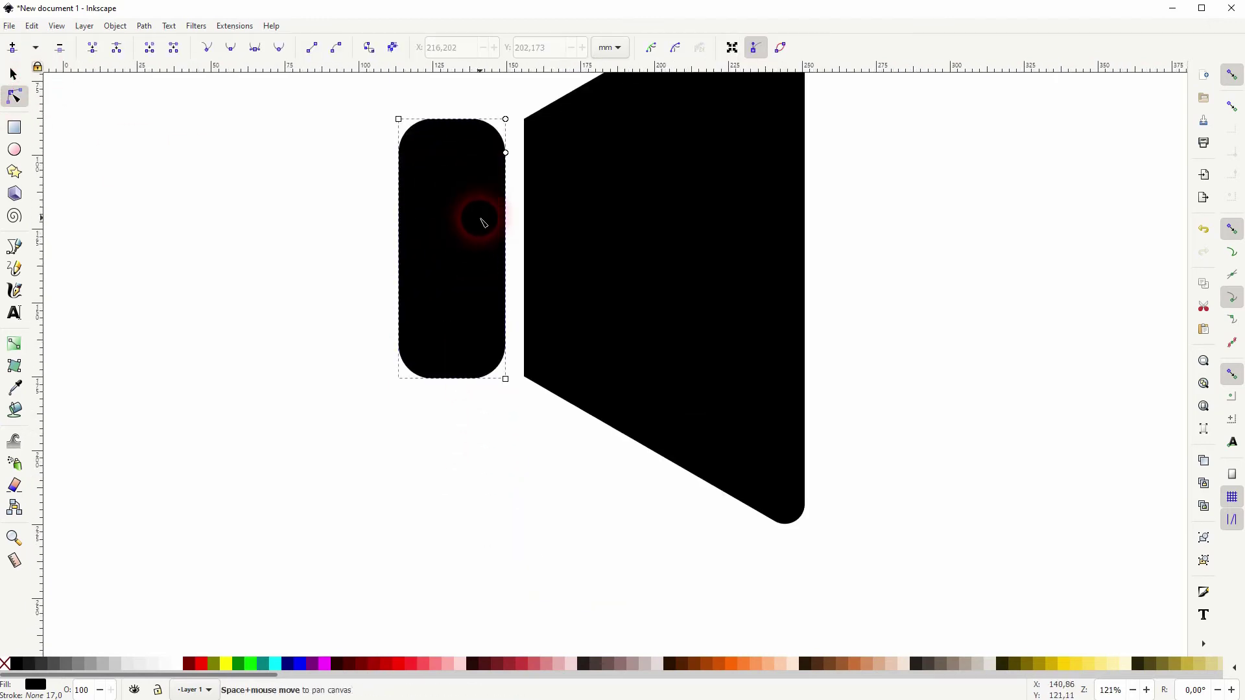
drag(483, 223, 501, 348)
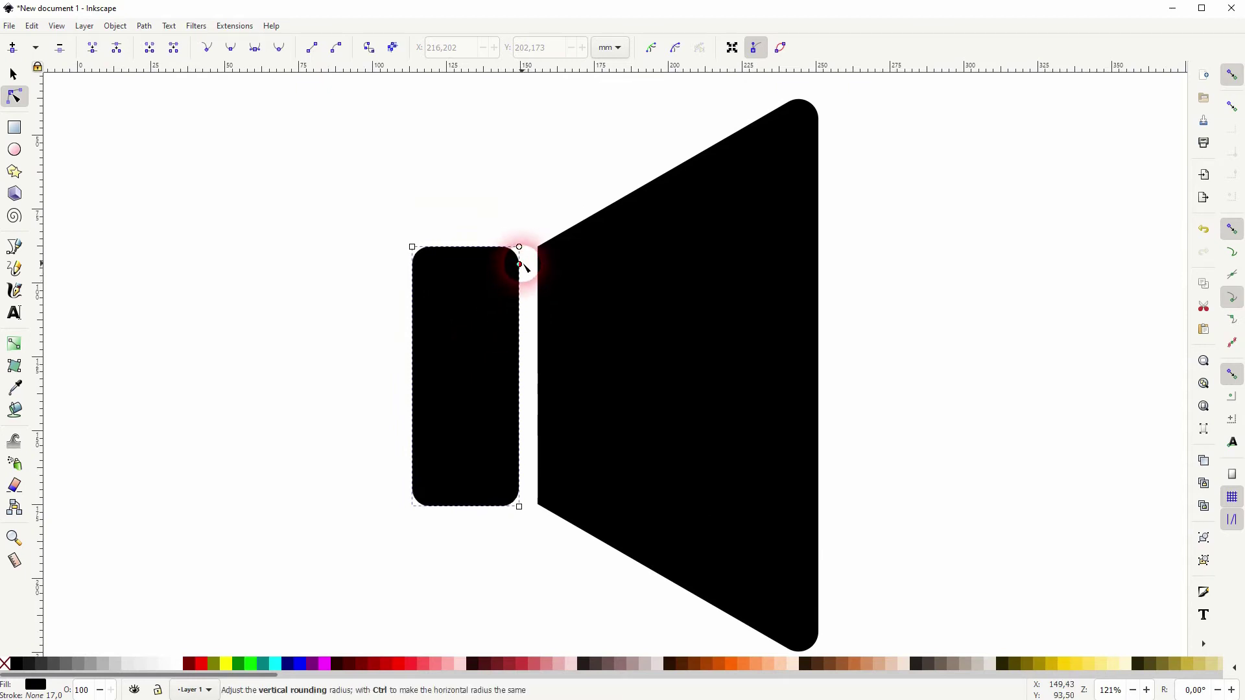
click(14, 75)
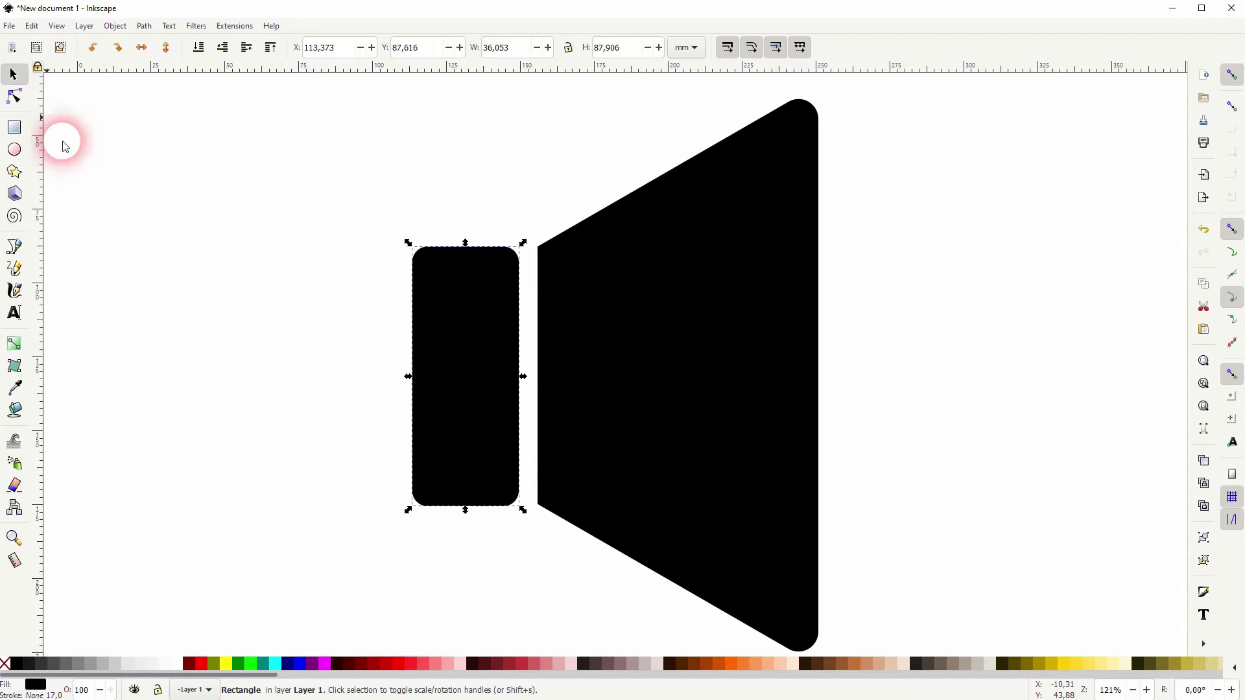
click(211, 439)
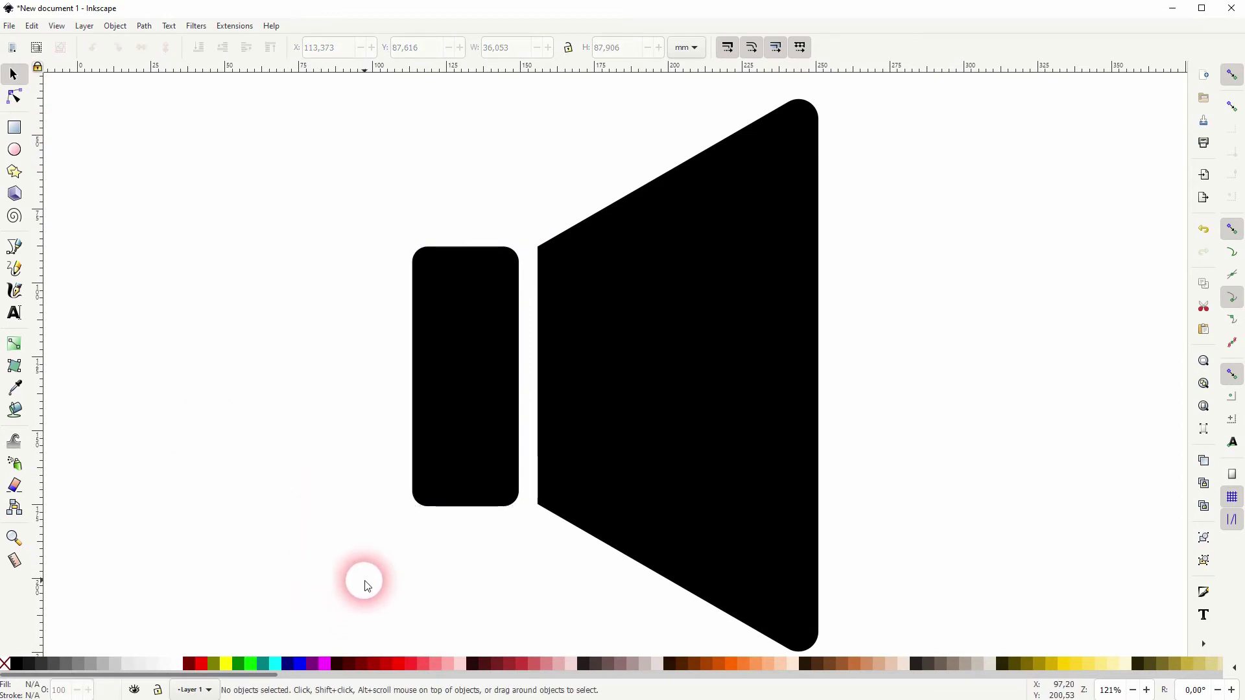
drag(361, 583, 321, 503)
scroll(321, 503, down, 1)
drag(271, 565, 742, 136)
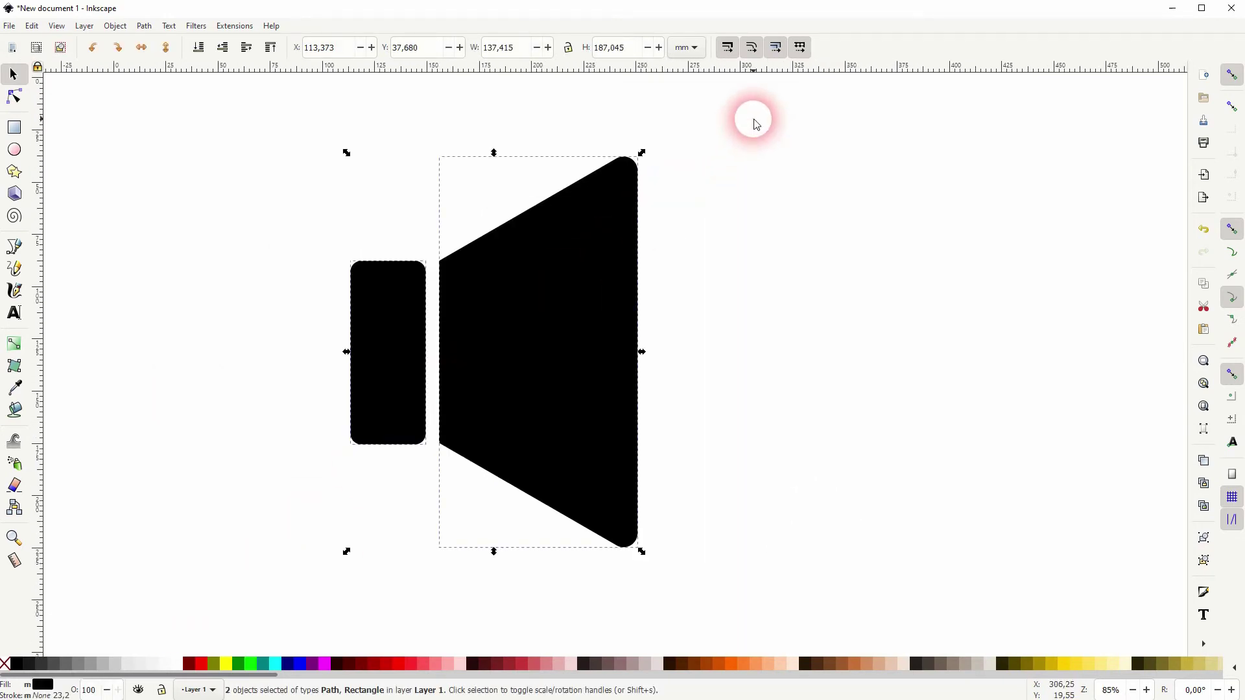
Centre the speaker body and cone on the horizontal axis with Align and Distribute
click(115, 26)
click(163, 435)
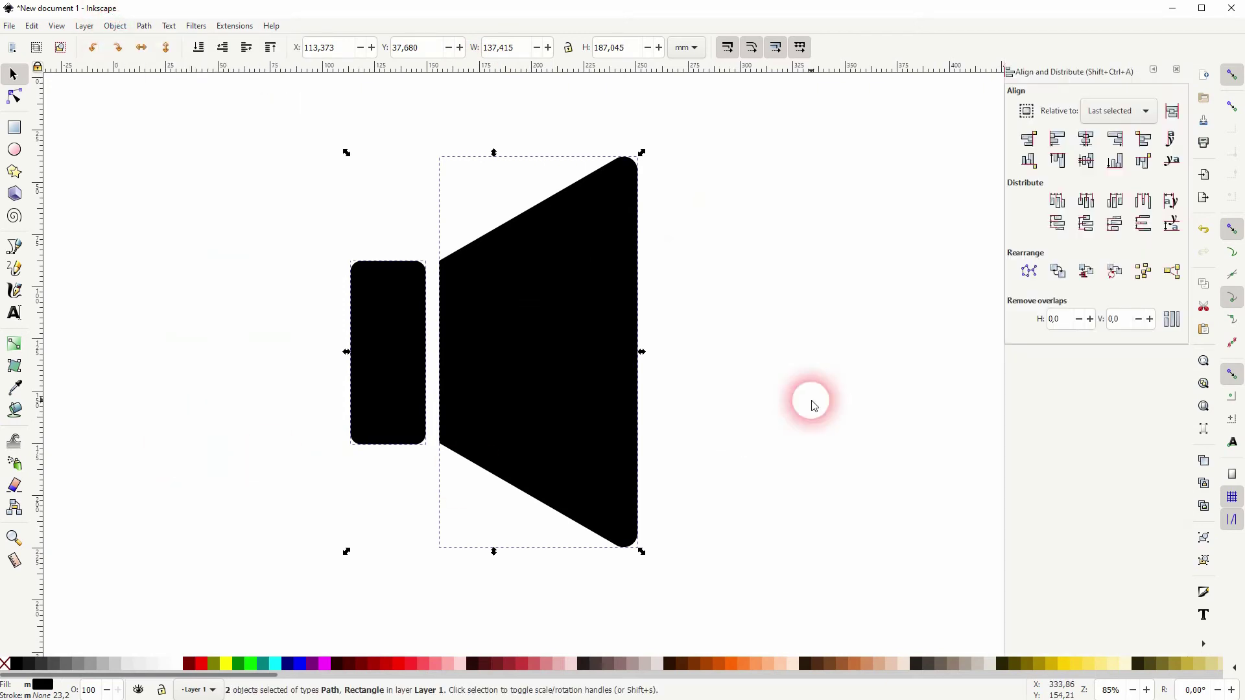
click(1092, 167)
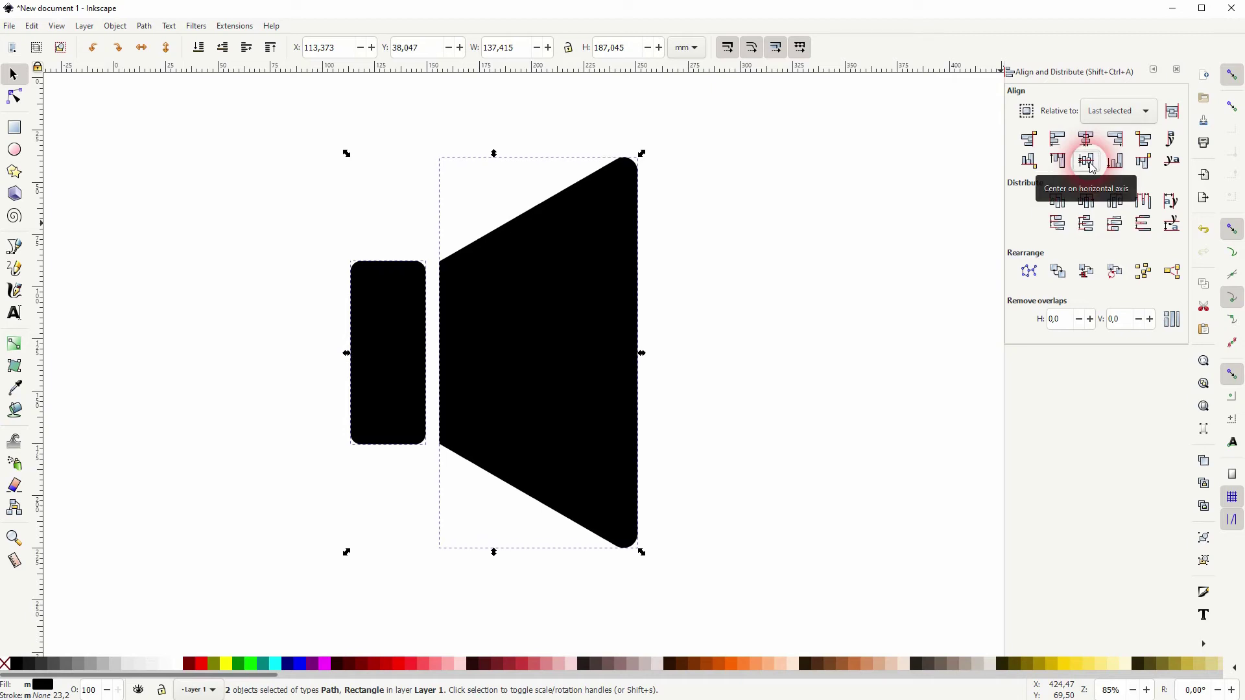
click(439, 340)
click(804, 332)
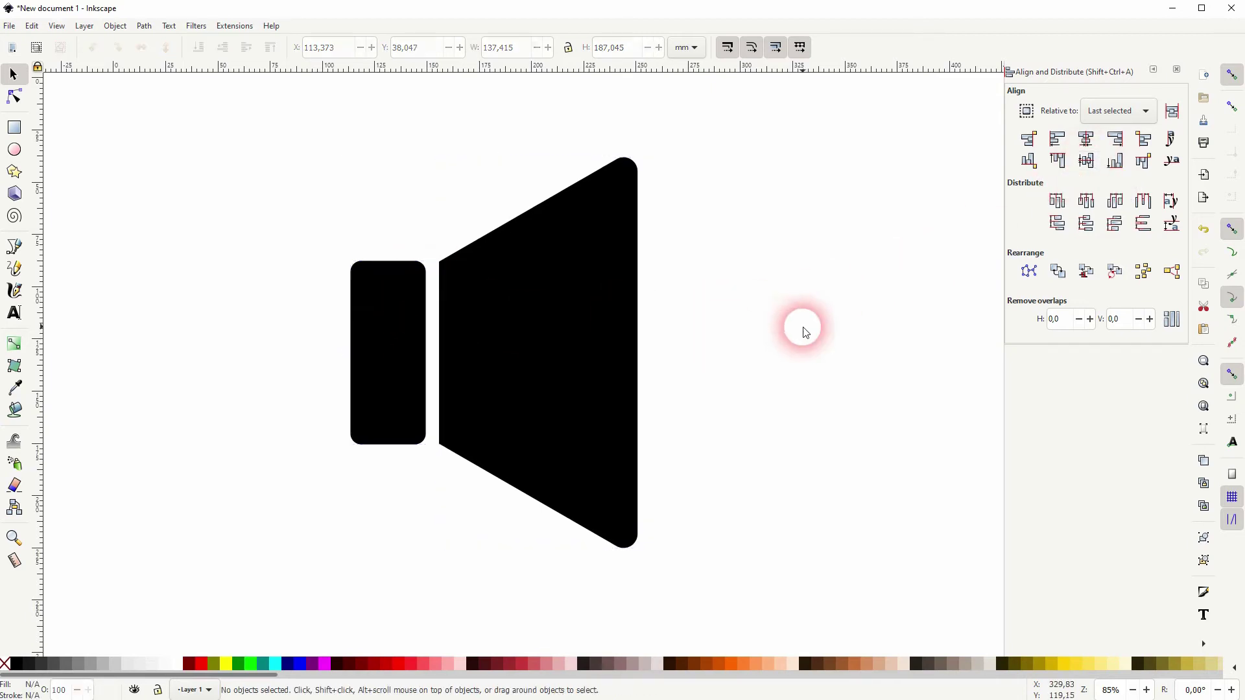
Draw a 29.411 × 171.441 mm curved Pen arc right of the cone and close the Align panel
drag(805, 350, 642, 353)
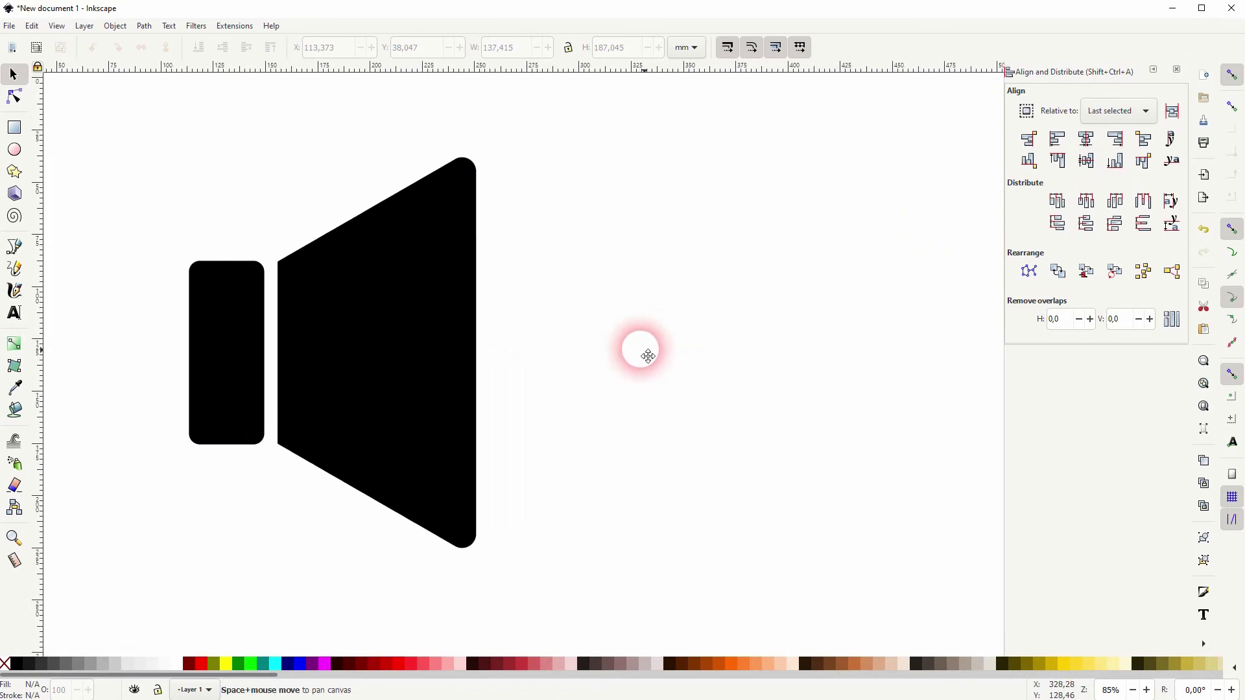
click(14, 246)
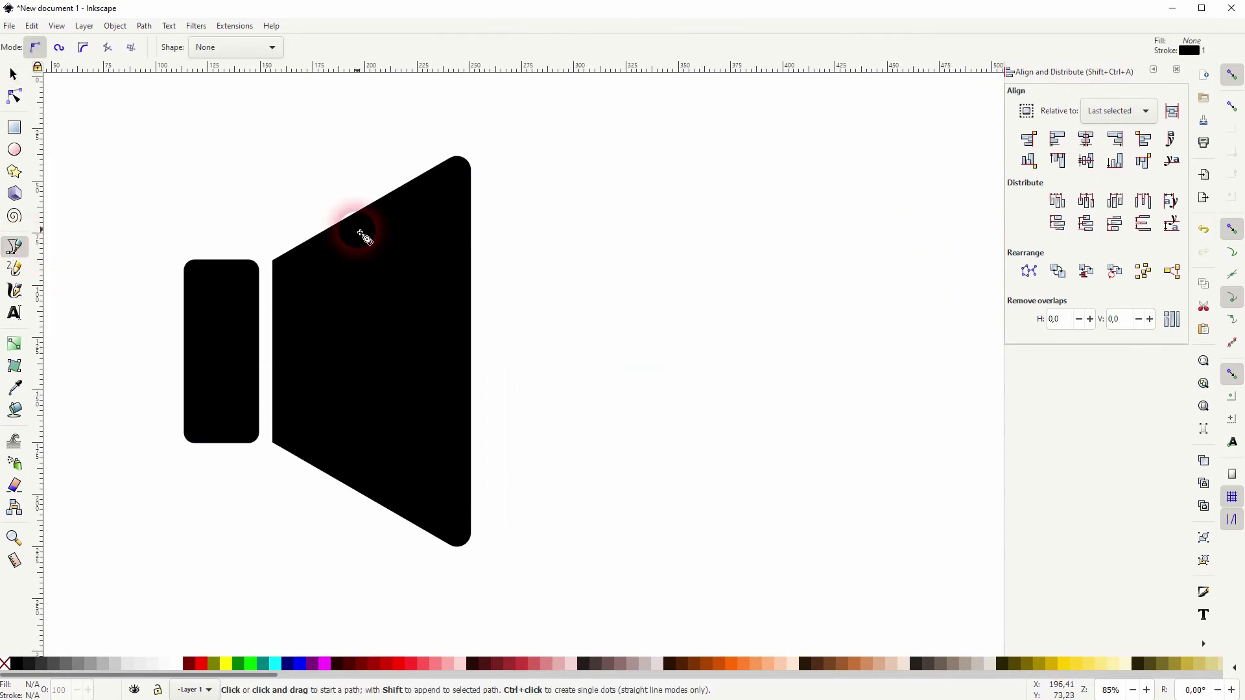
drag(694, 171, 577, 699)
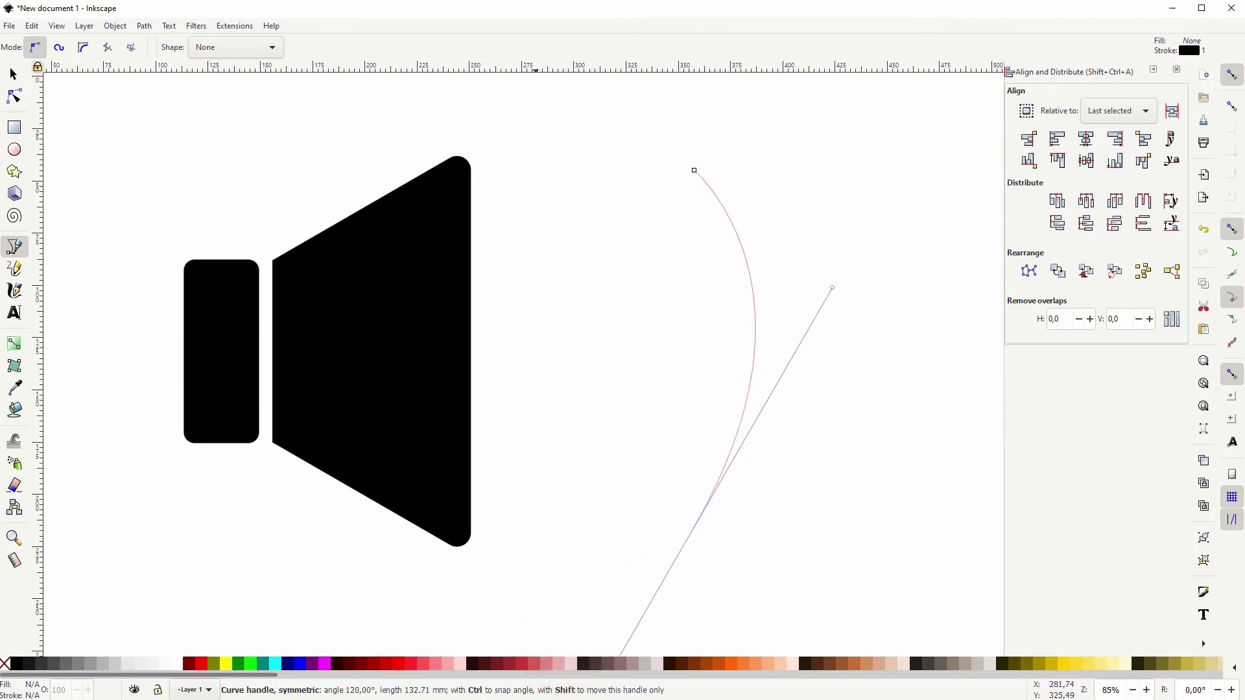
drag(577, 699, 577, 699)
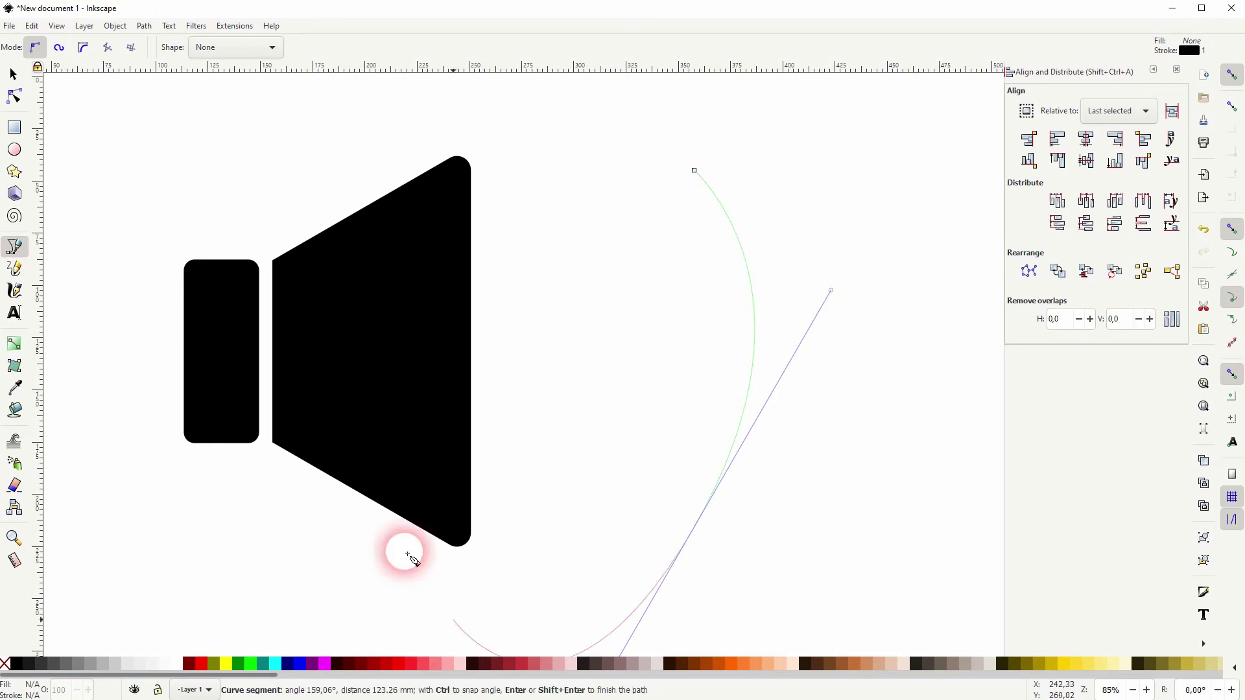
click(13, 74)
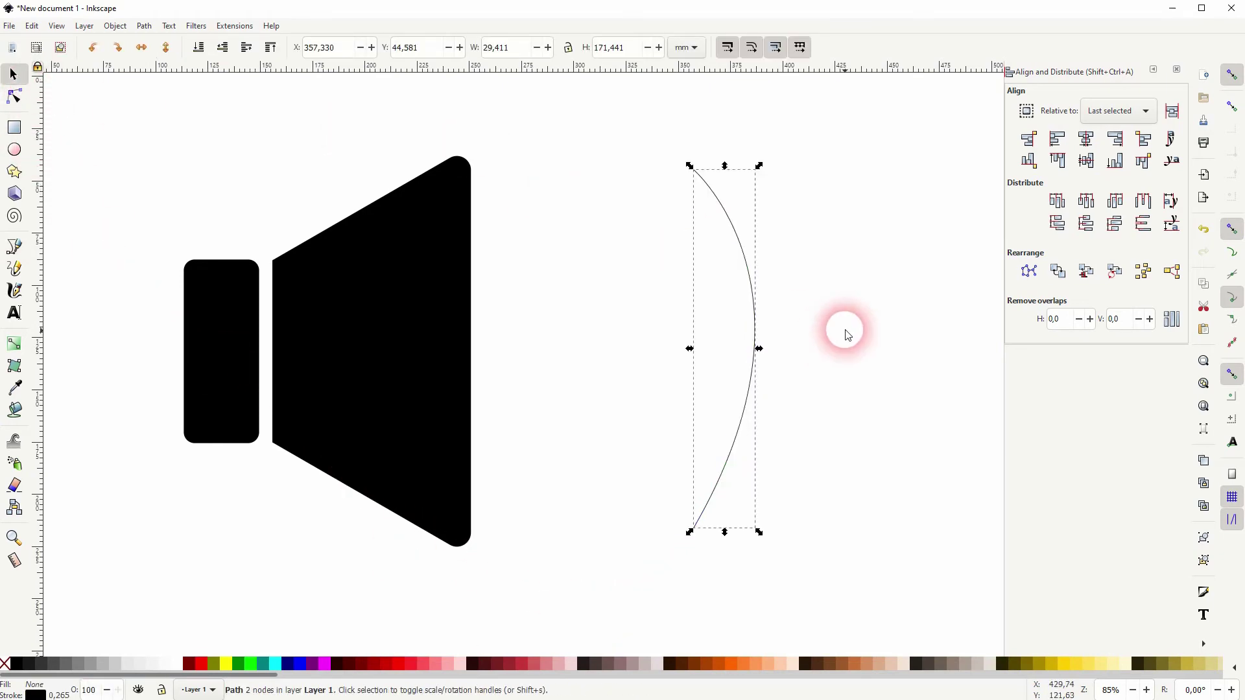
click(827, 324)
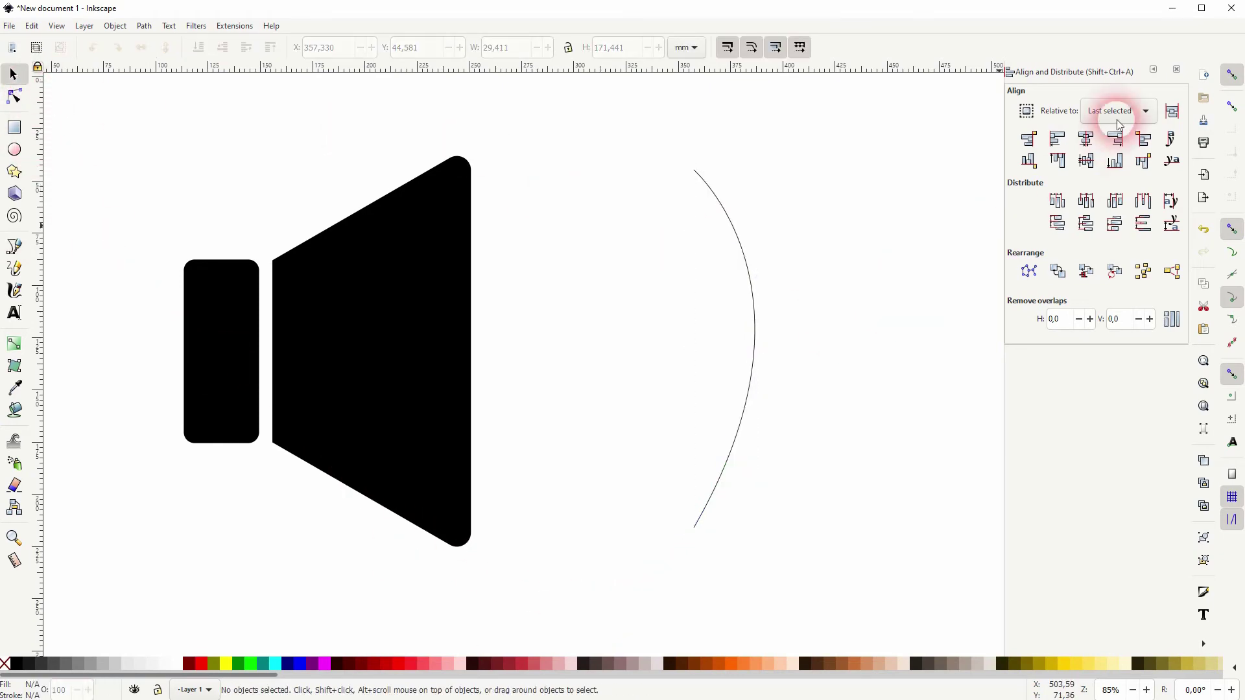
click(1184, 73)
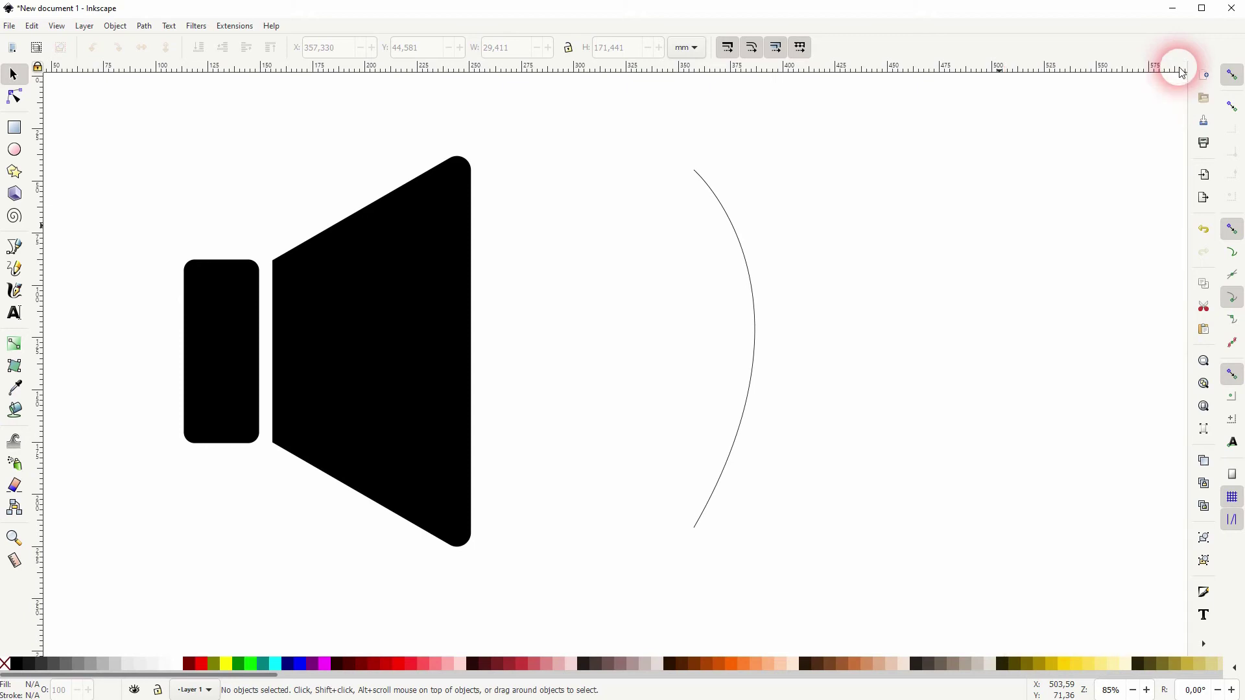
click(752, 348)
Give the arc a 15 mm stroke width with Round caps in Fill and Stroke
click(115, 26)
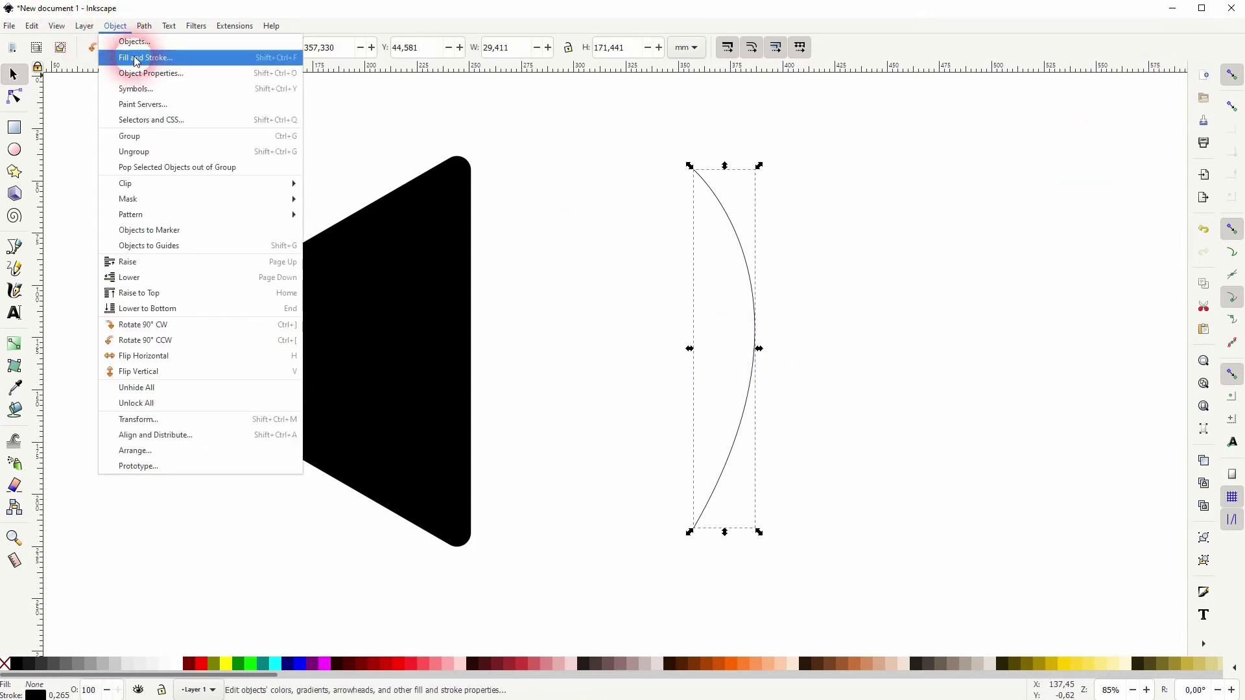
click(149, 57)
click(1027, 97)
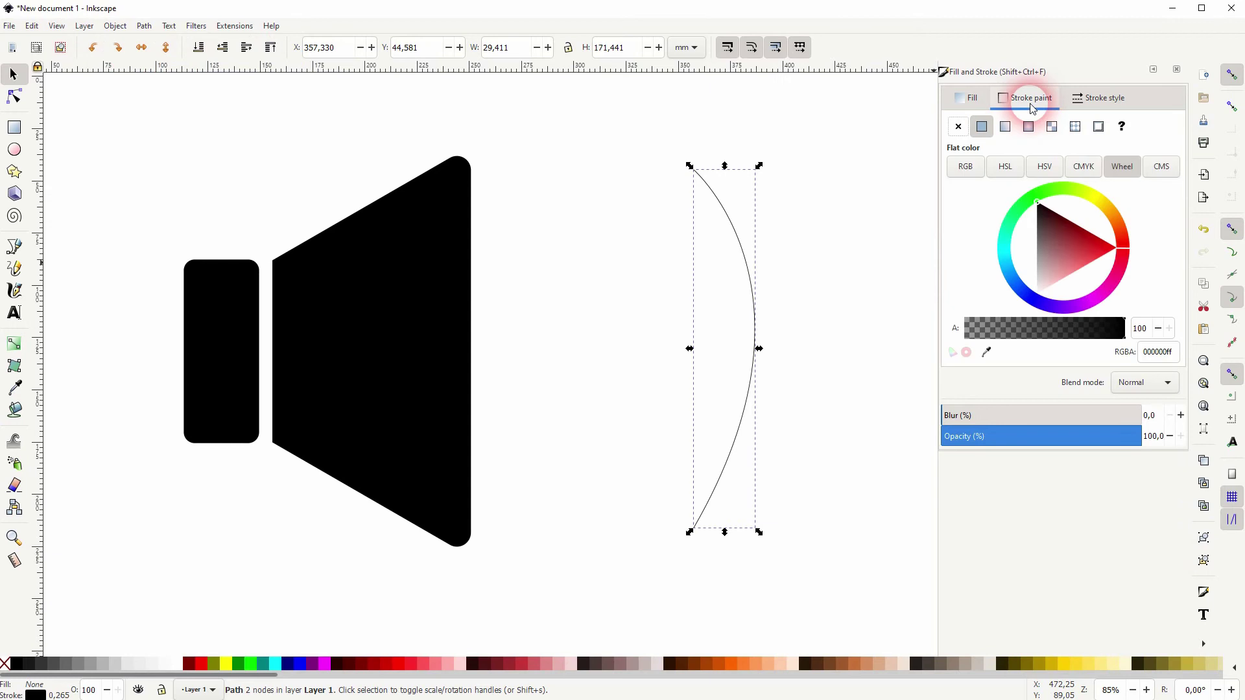
click(1102, 99)
double_click(1011, 128)
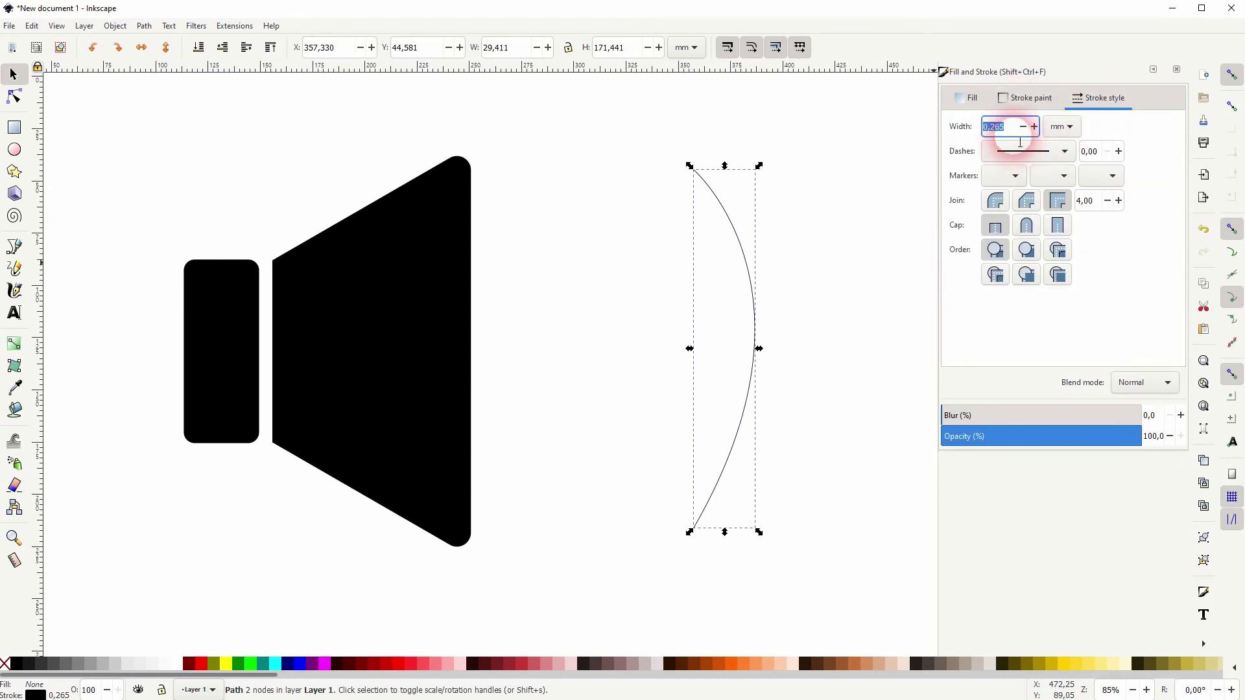
text(20)
key(Return)
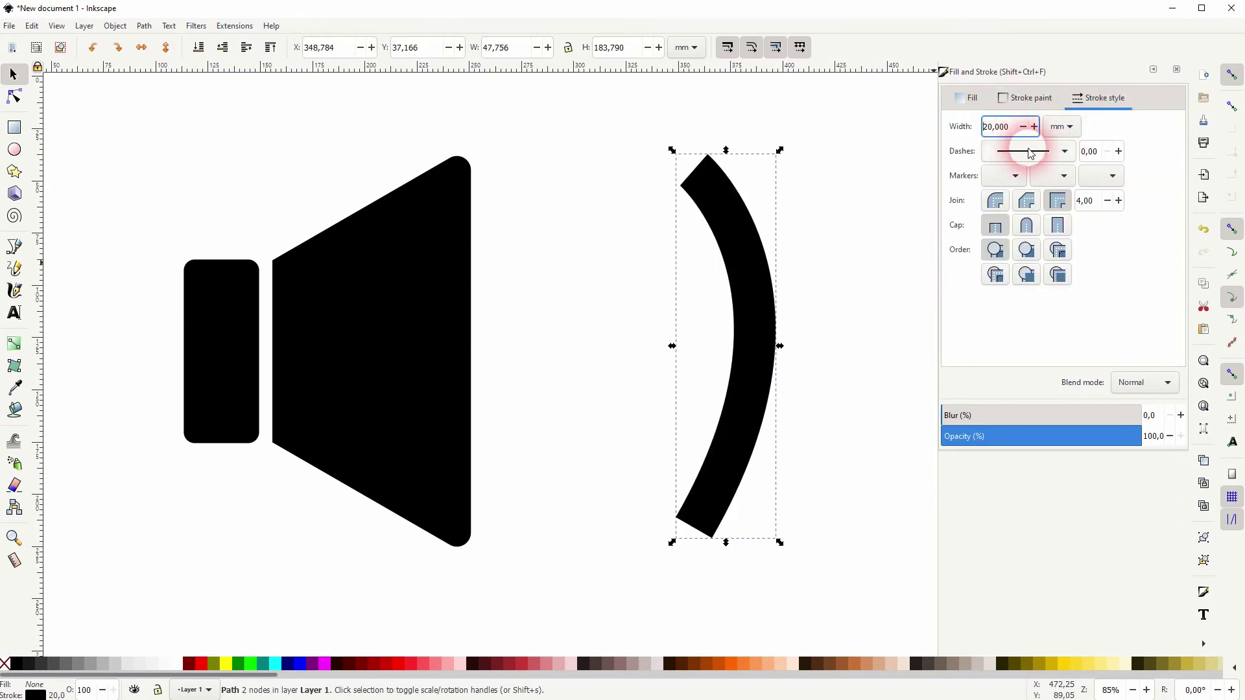
click(1031, 237)
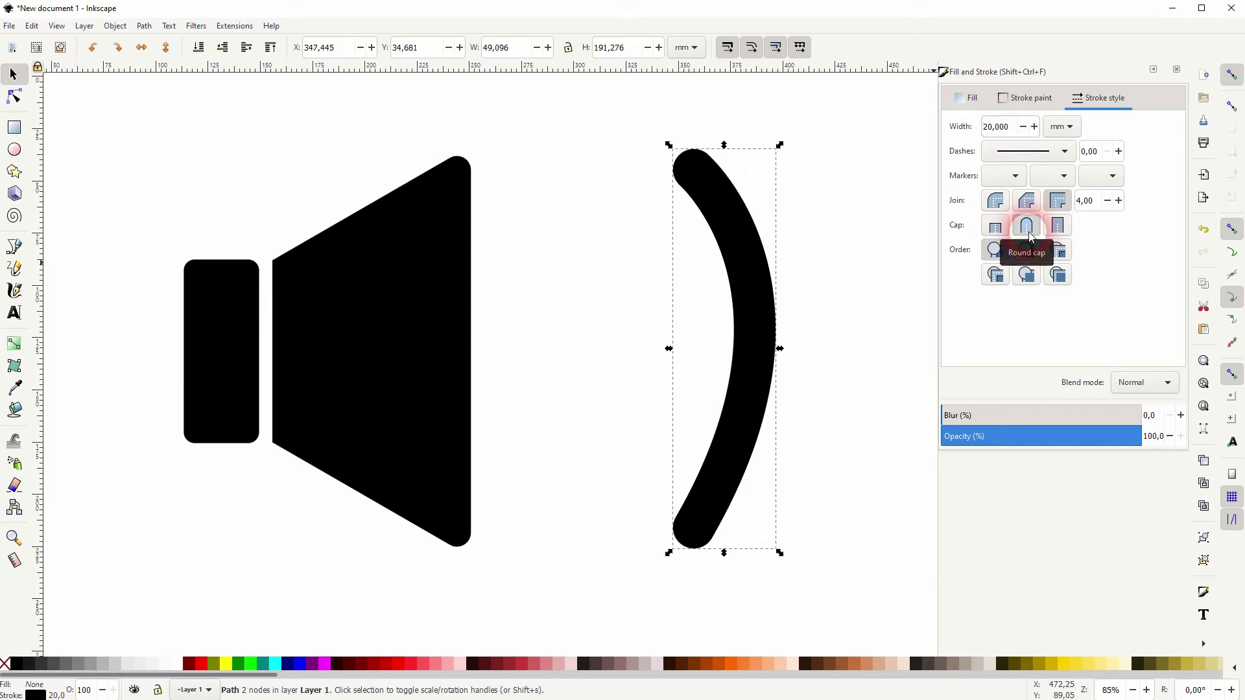
double_click(1005, 127)
key(Return)
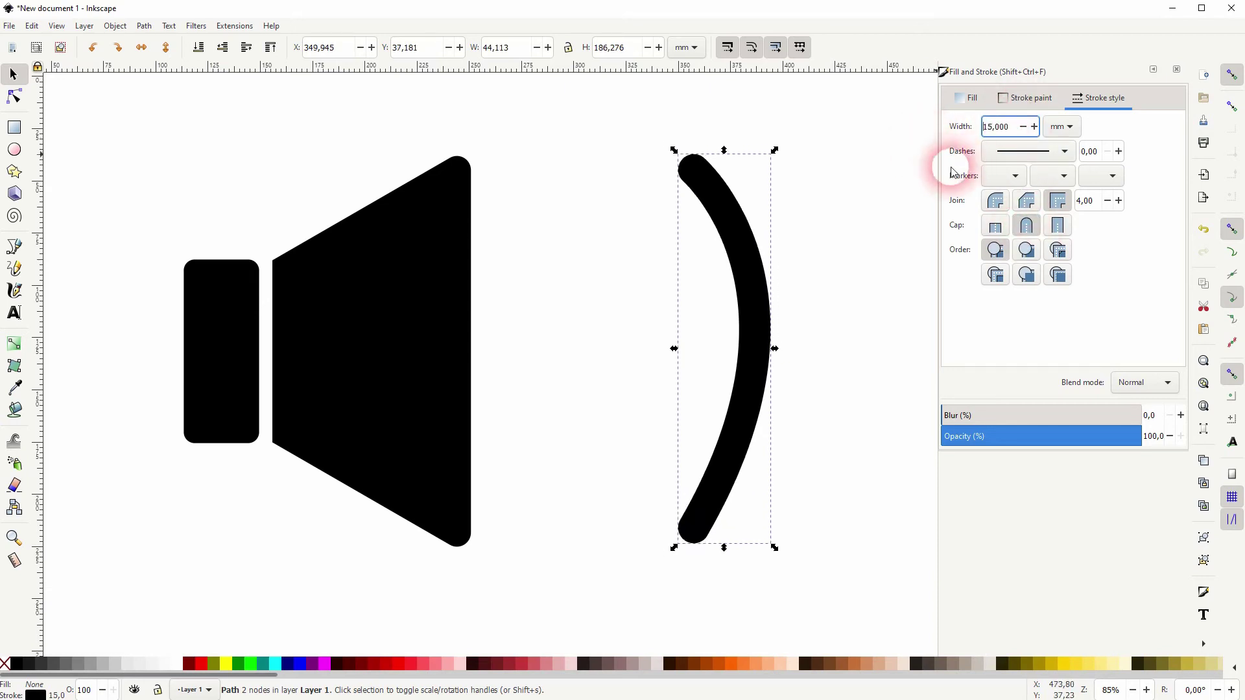
click(844, 332)
Shrink the arc slightly, duplicate it, move the copy left, and keep a 15 mm stroke
click(748, 280)
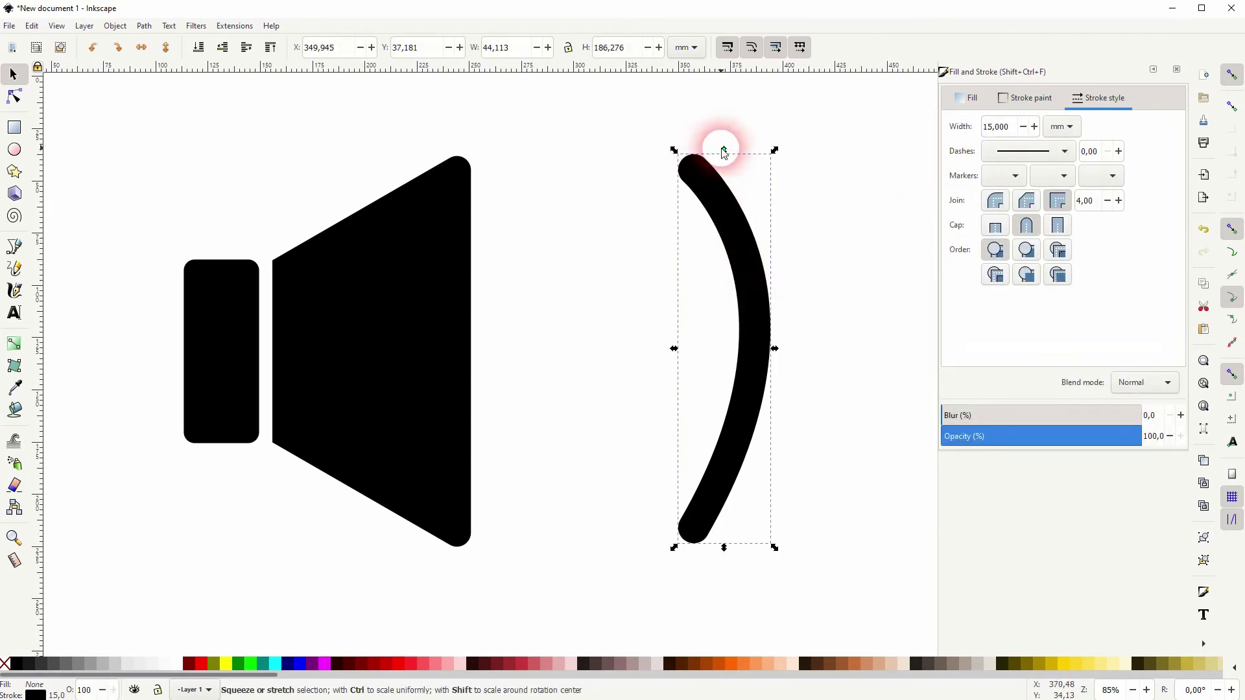
drag(725, 152, 733, 186)
key(ctrl+d)
drag(739, 328, 551, 332)
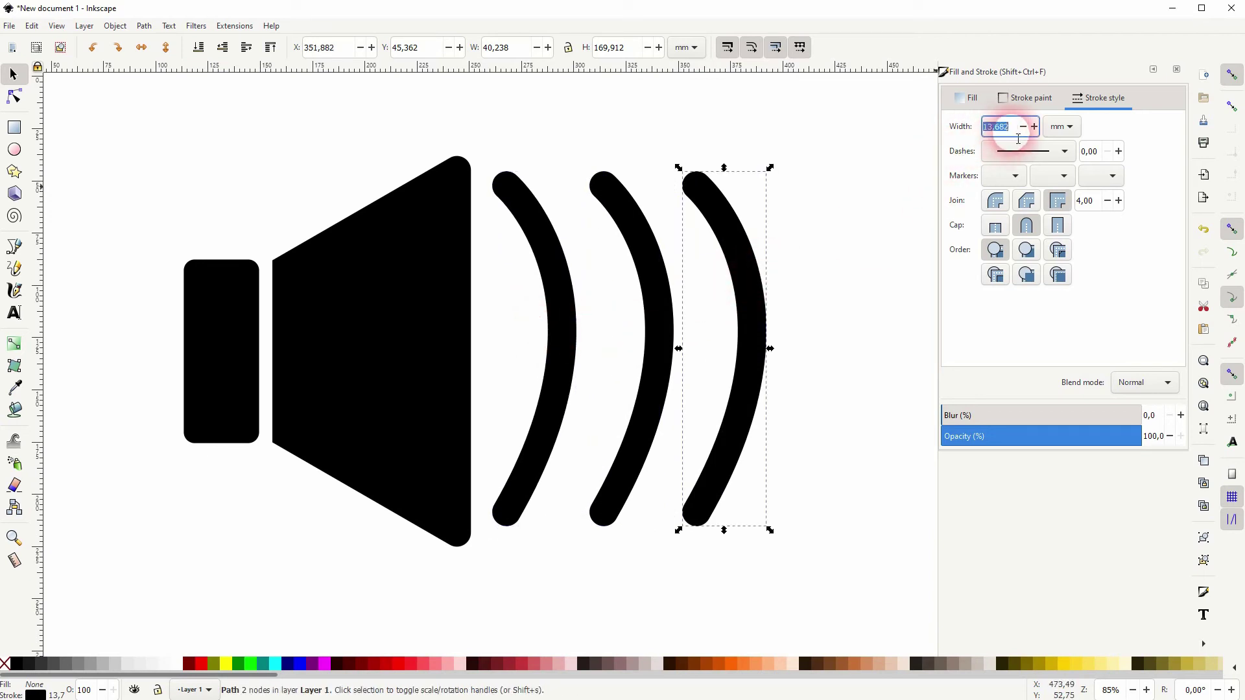
key(Return)
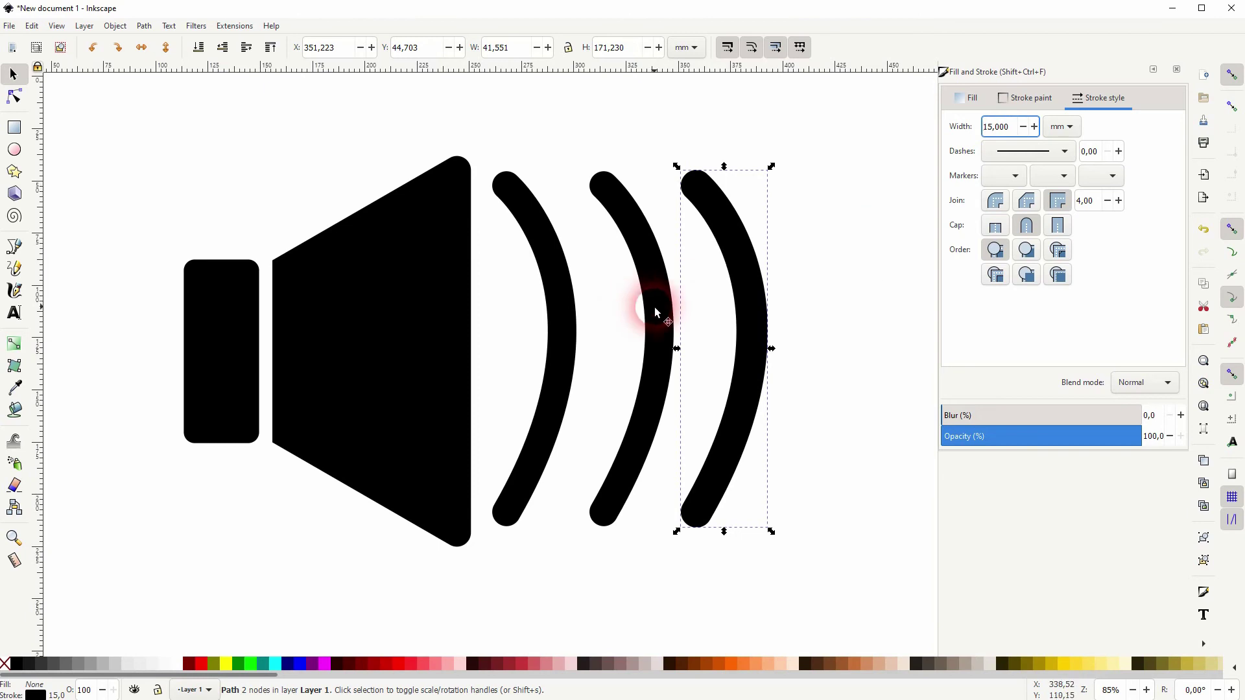
Shrink the middle arc to about three quarters and set its stroke width to 15 mm
click(656, 310)
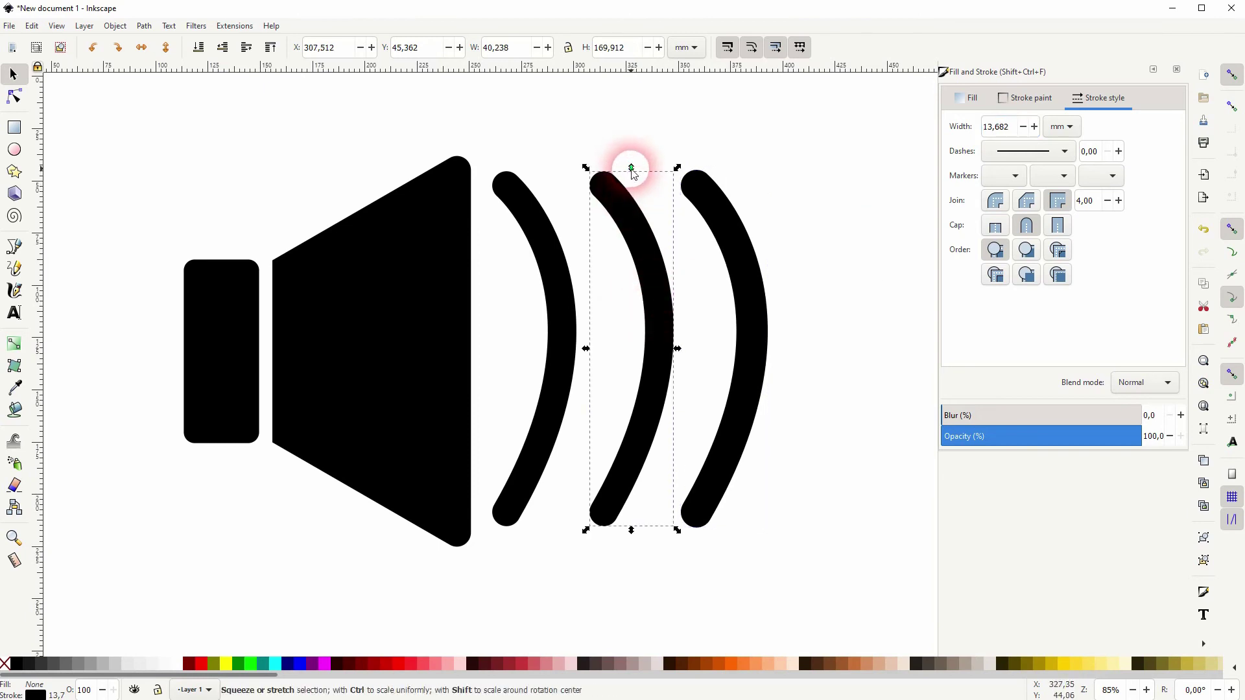
drag(633, 170, 634, 227)
click(1005, 129)
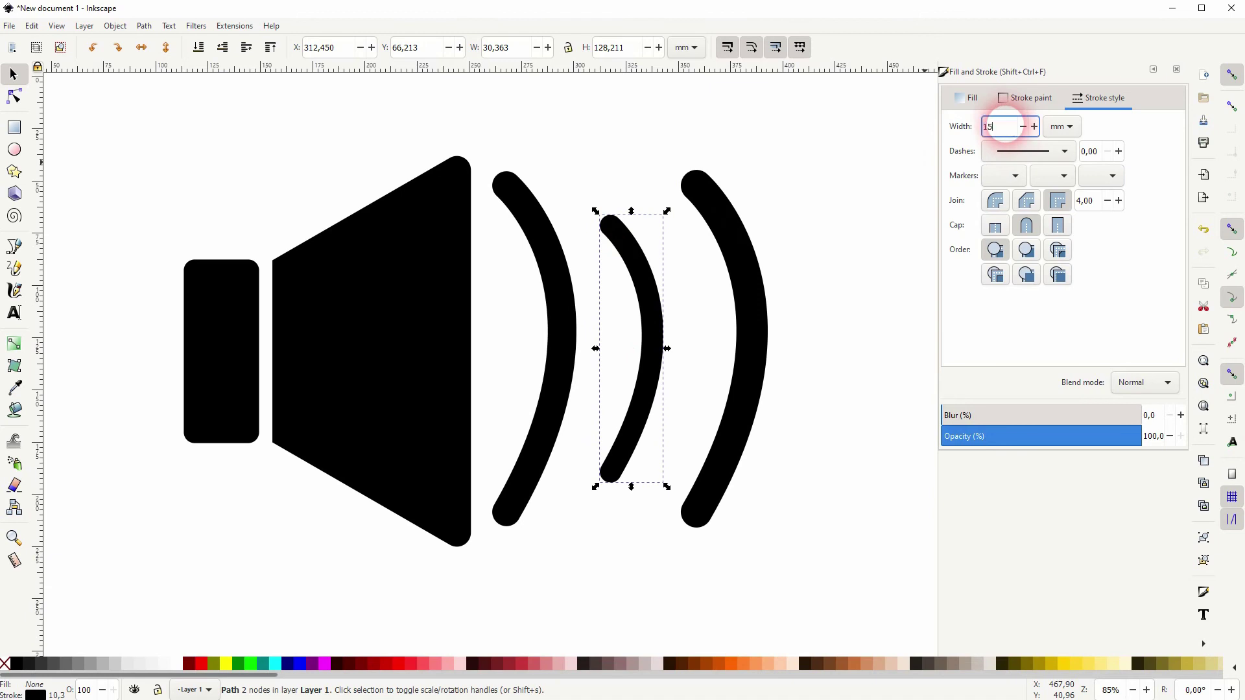
text(15)
key(Return)
Shrink the left arc to about half size and reset its stroke width to 15 mm
click(528, 181)
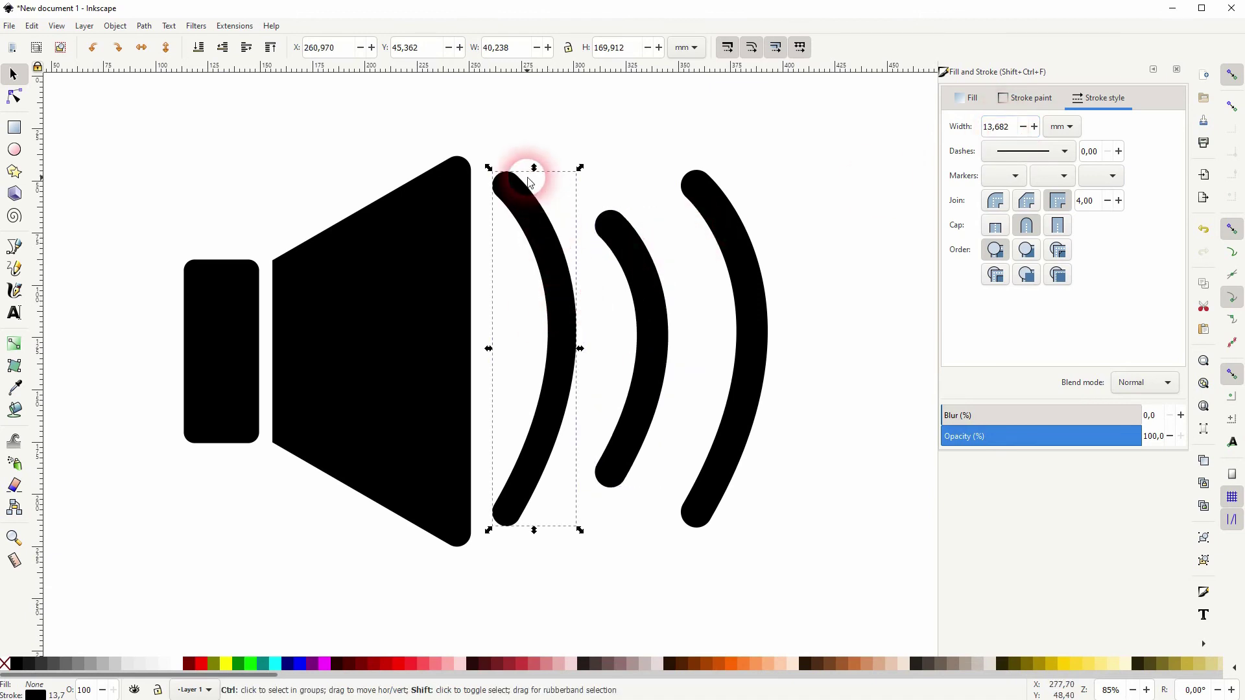
drag(535, 169, 553, 260)
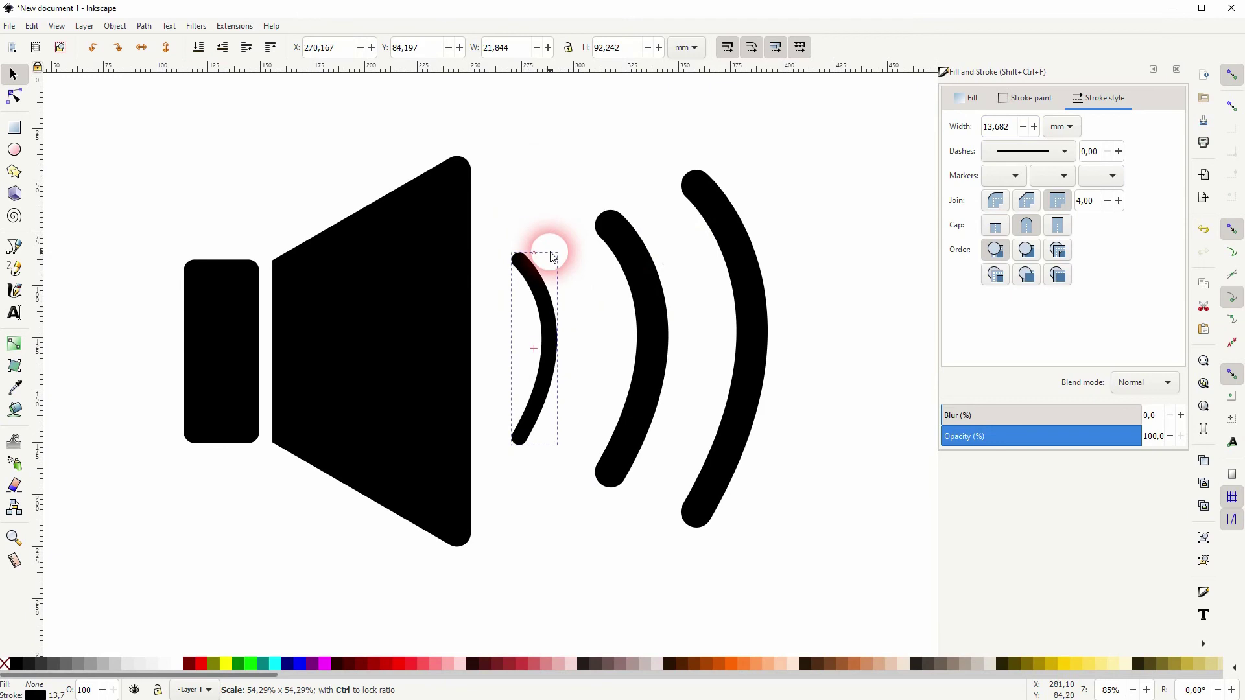
drag(551, 258, 550, 256)
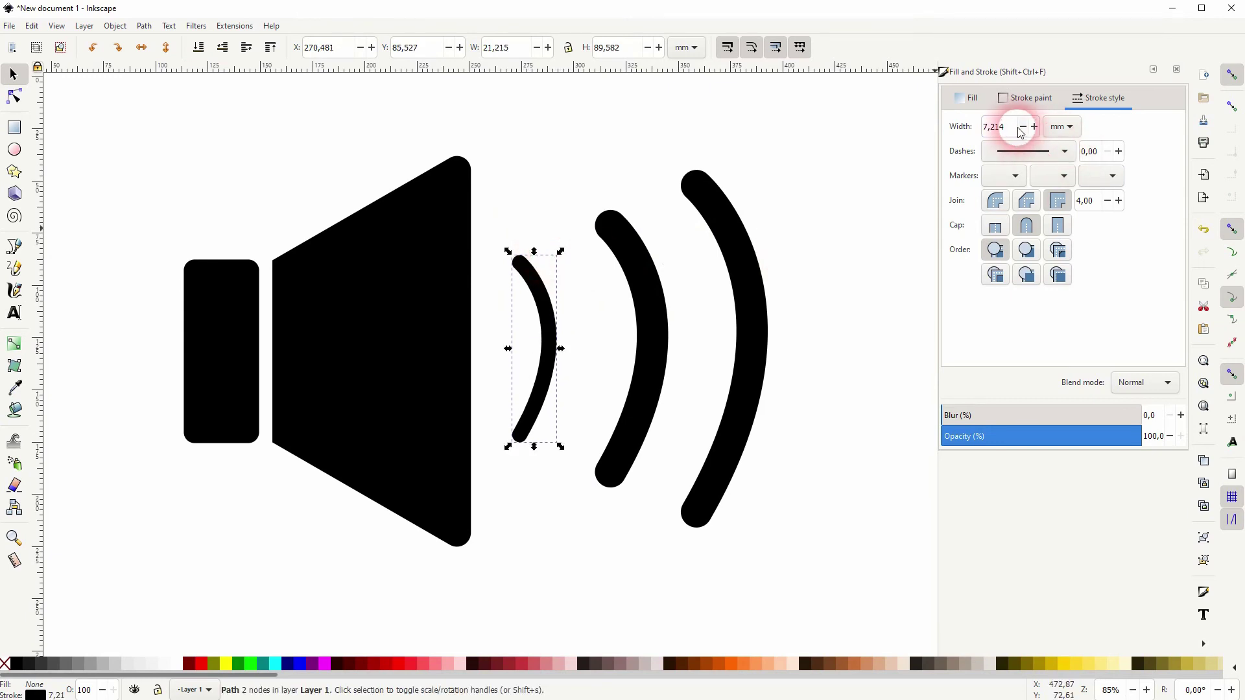
drag(1019, 128, 972, 137)
key(Return)
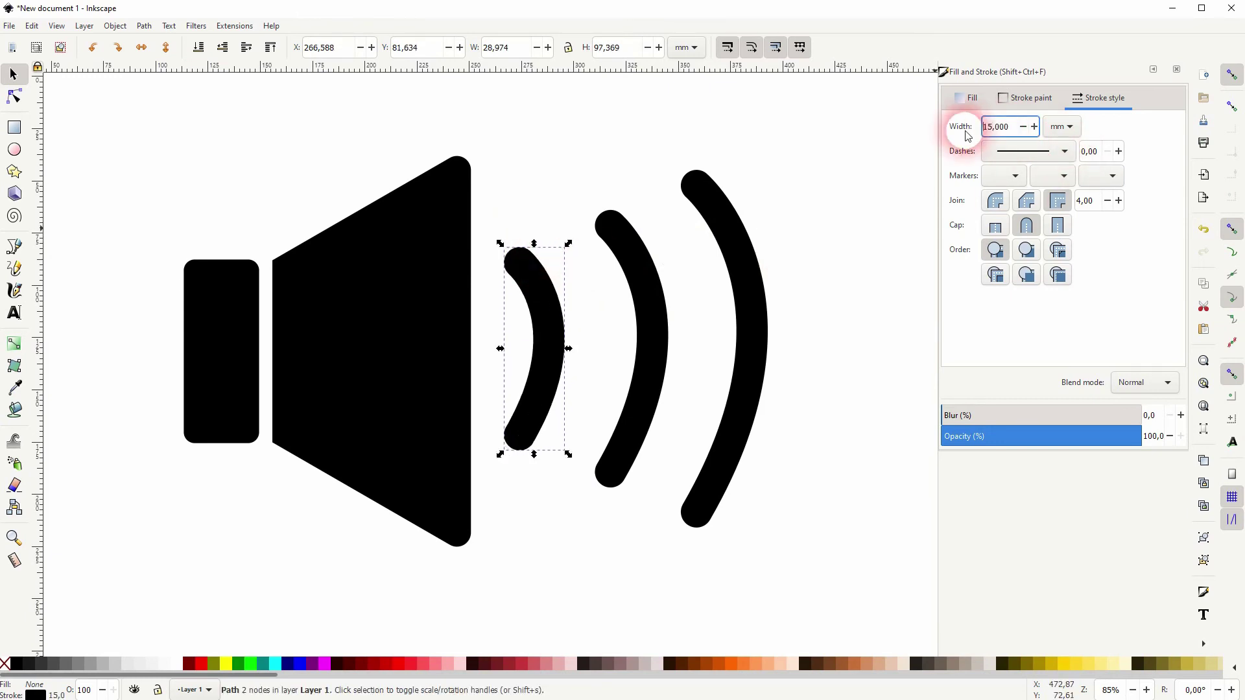
Select all three arcs and make their horizontal gaps equal with Align and Distribute
shift+click(638, 375)
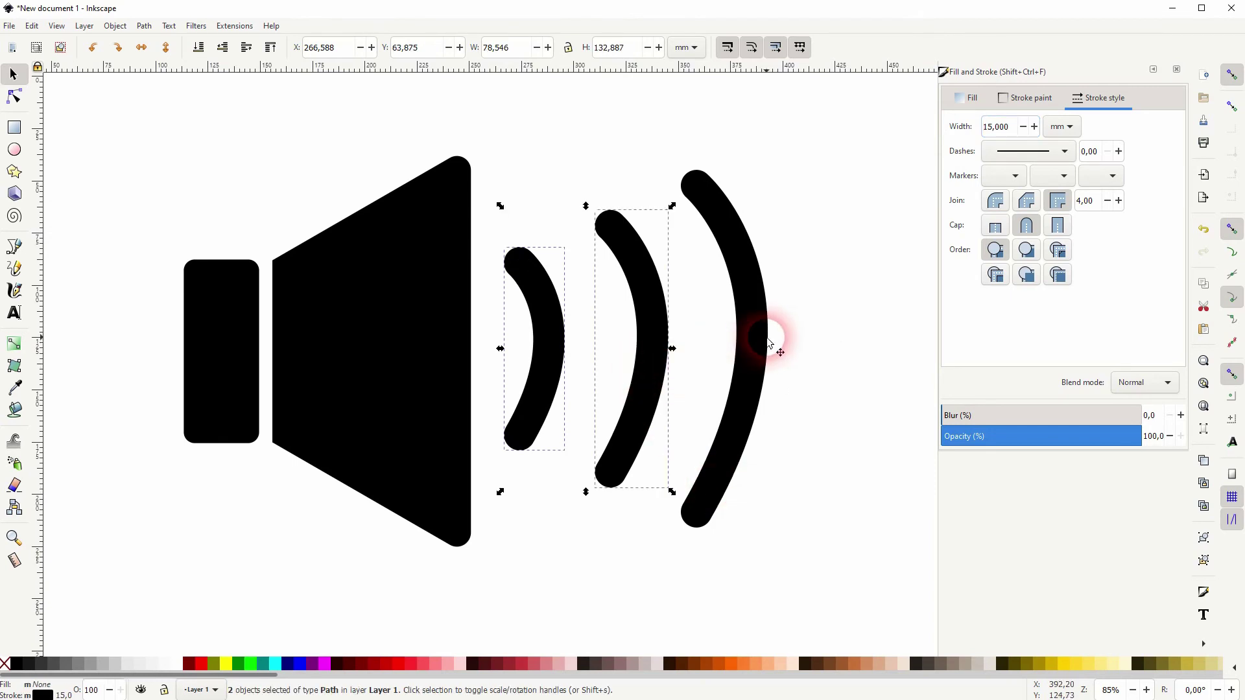
shift+click(766, 337)
click(1187, 76)
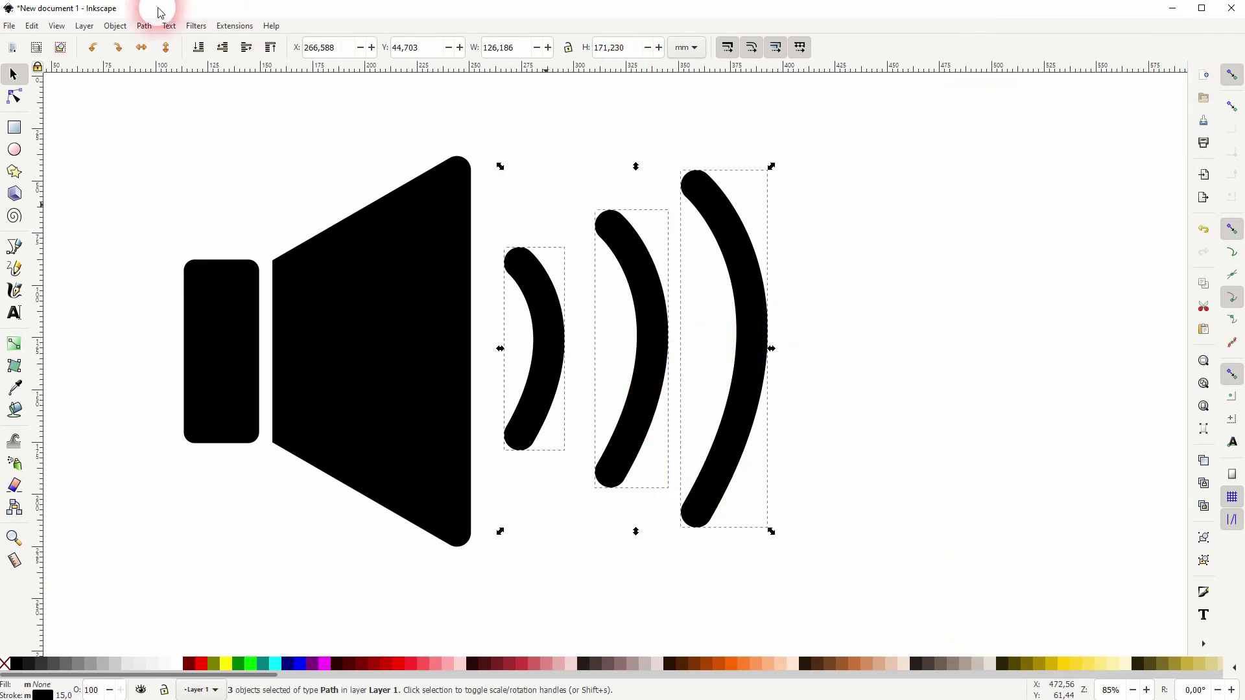
click(116, 25)
click(156, 435)
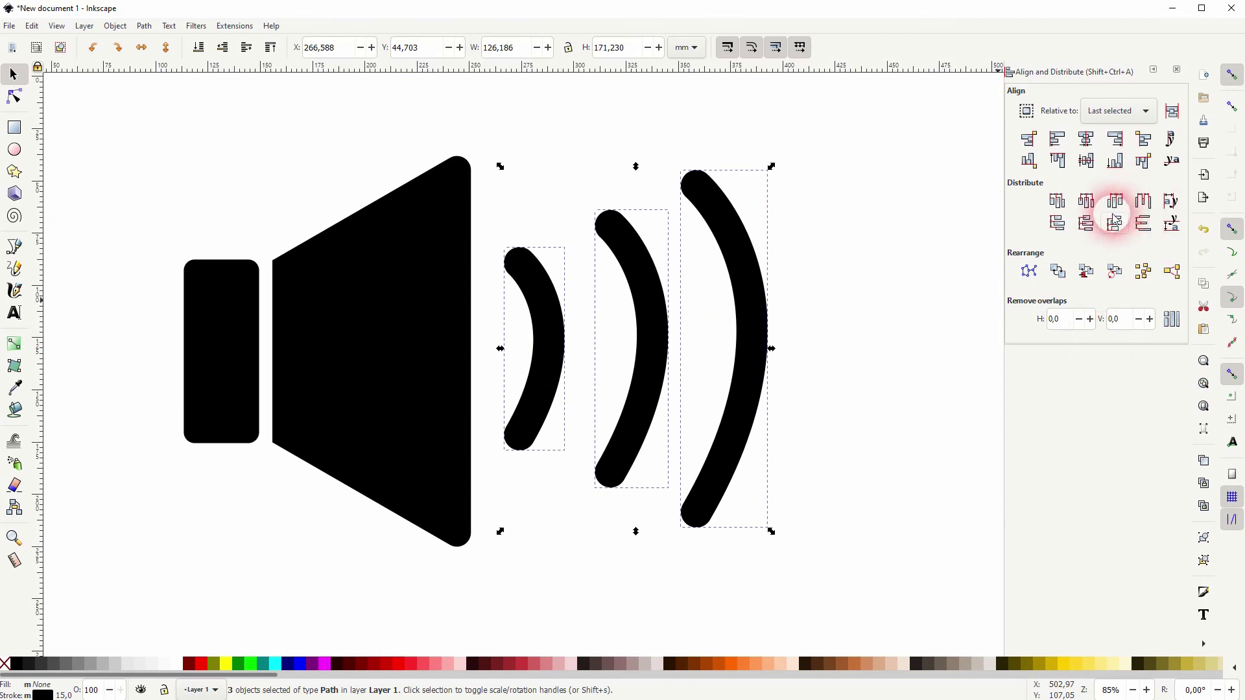
click(1087, 203)
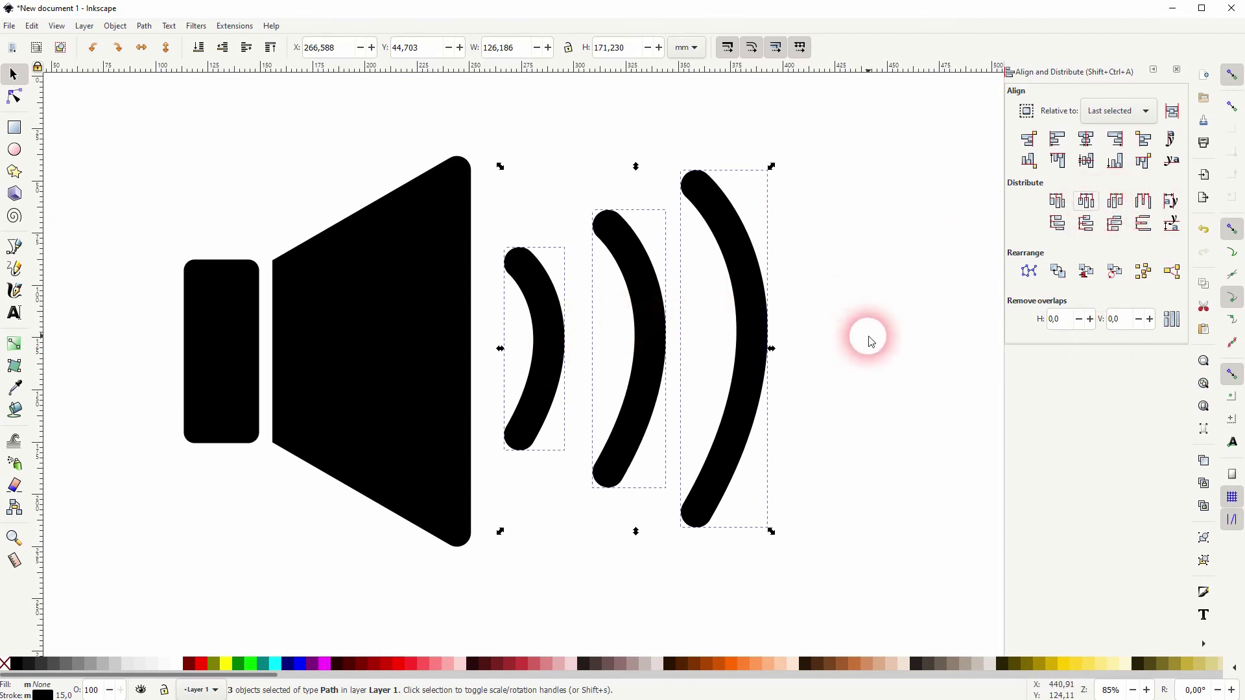
click(1176, 70)
click(847, 314)
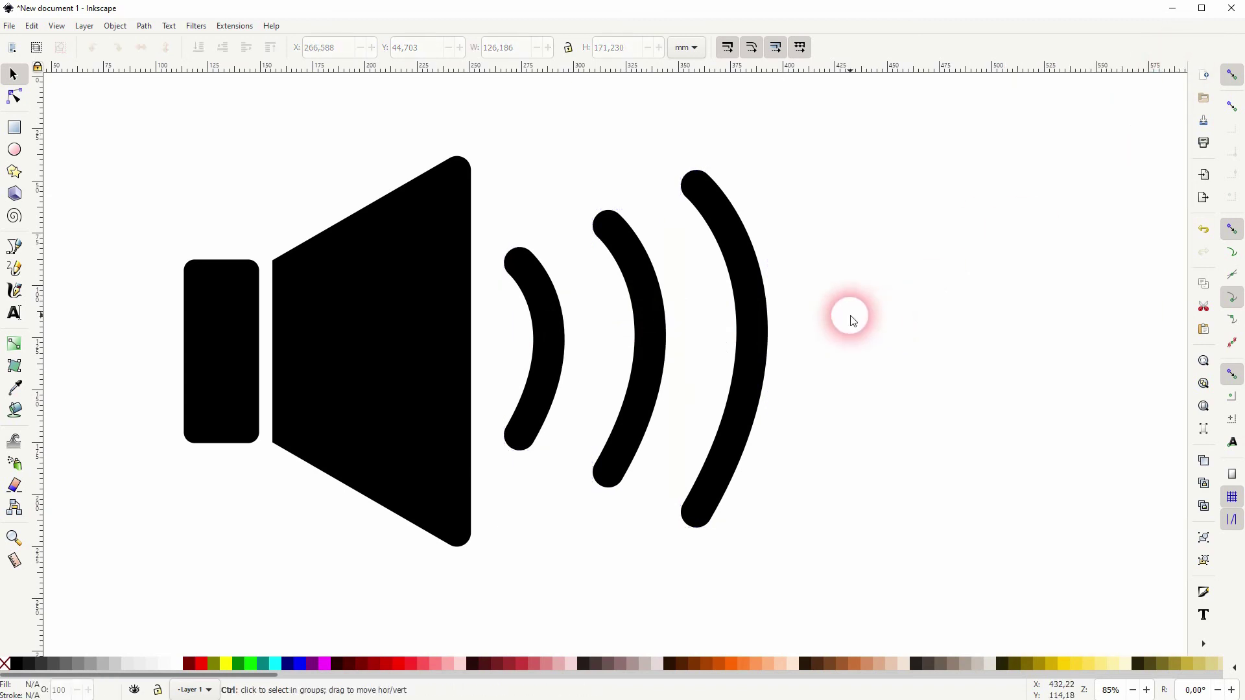
Group the speaker body, cone and three sound-wave arcs into one object
scroll(845, 322, down, 1)
drag(227, 535, 885, 153)
click(115, 26)
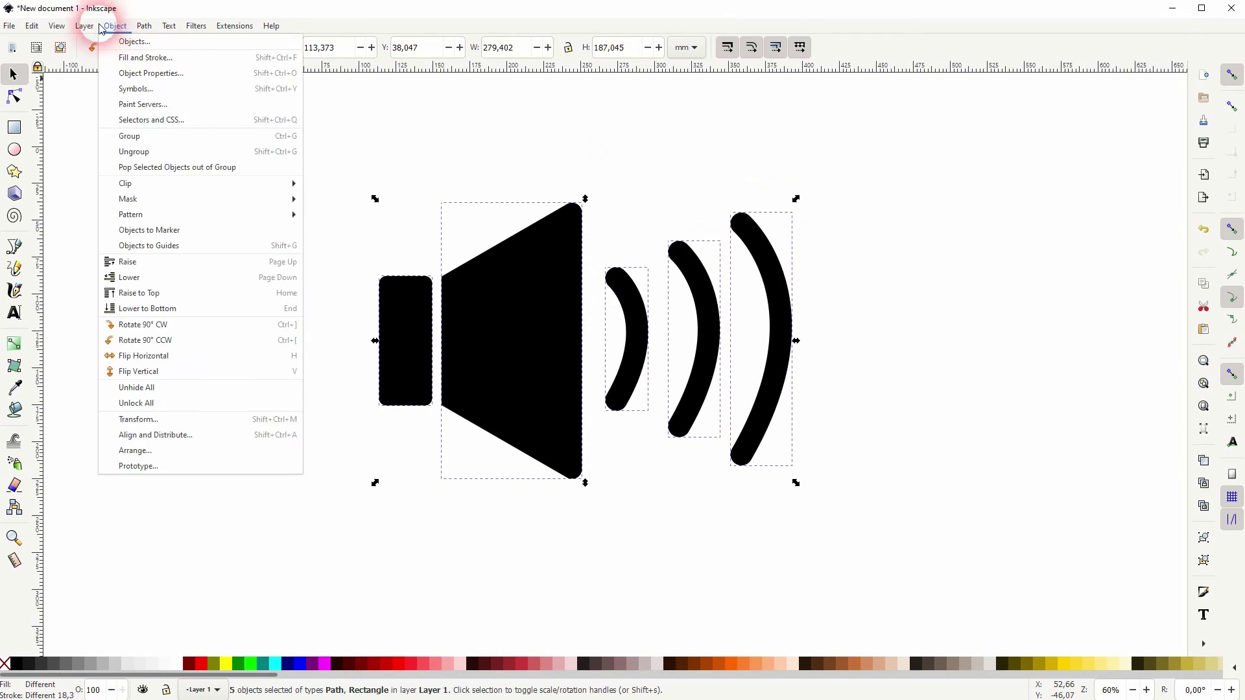
click(107, 136)
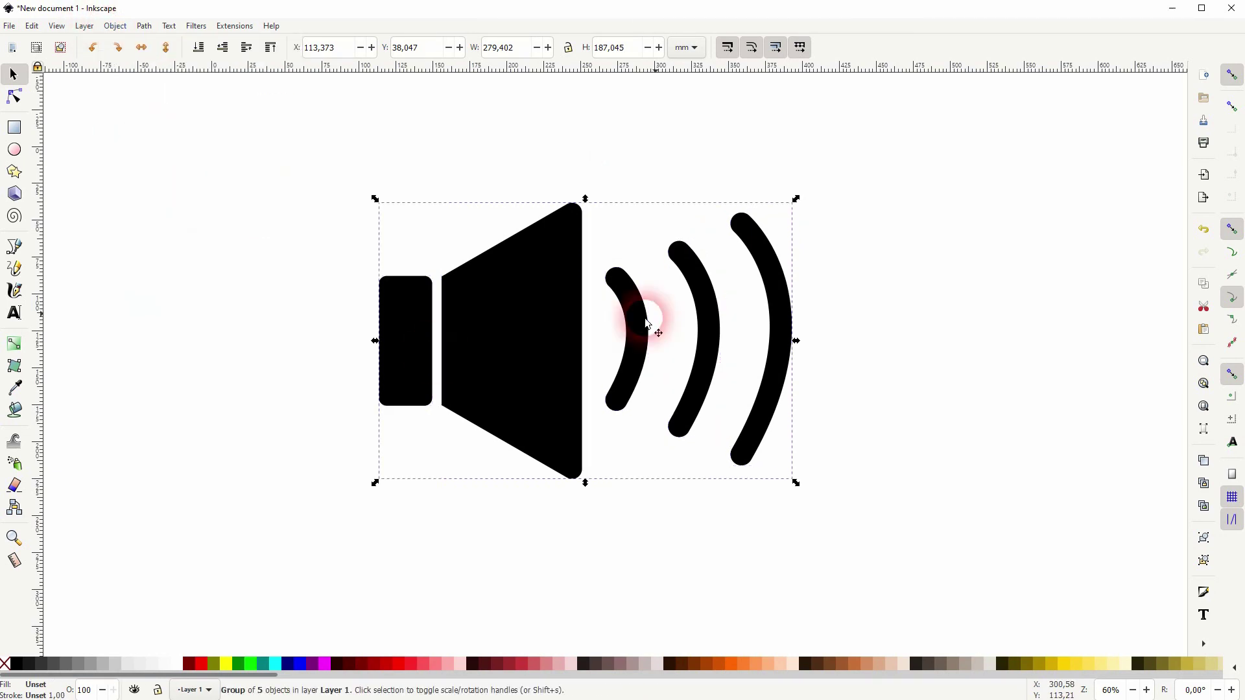
Narrow the grouped speaker icon from 279.402 to 264.539 mm wide
click(866, 310)
click(499, 360)
click(835, 342)
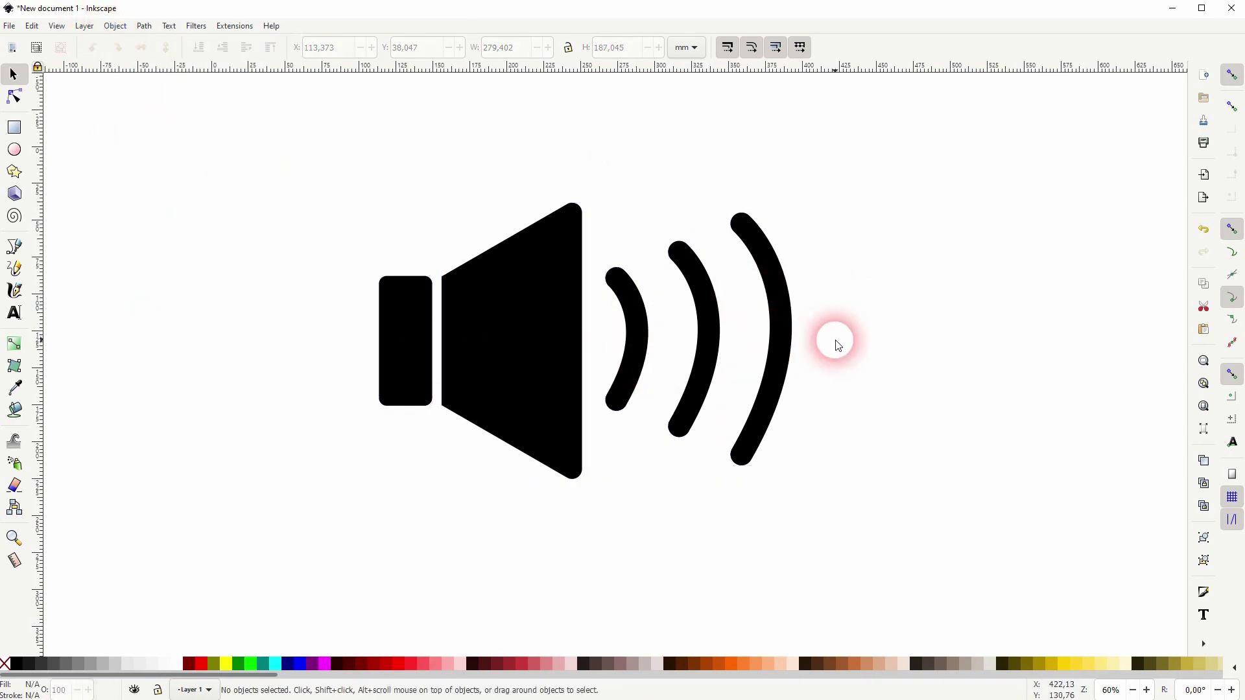
click(393, 345)
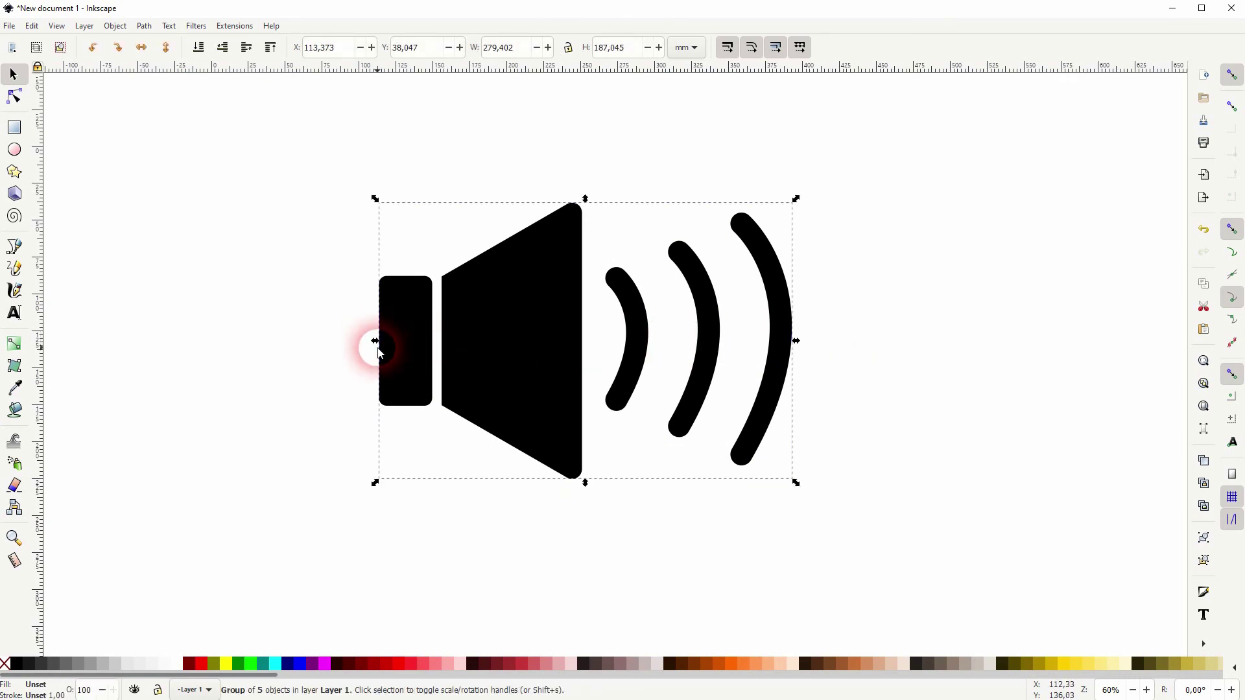
mouse_move(377, 346)
mouse_down()
mouse_move(453, 348)
mouse_move(401, 350)
mouse_up()
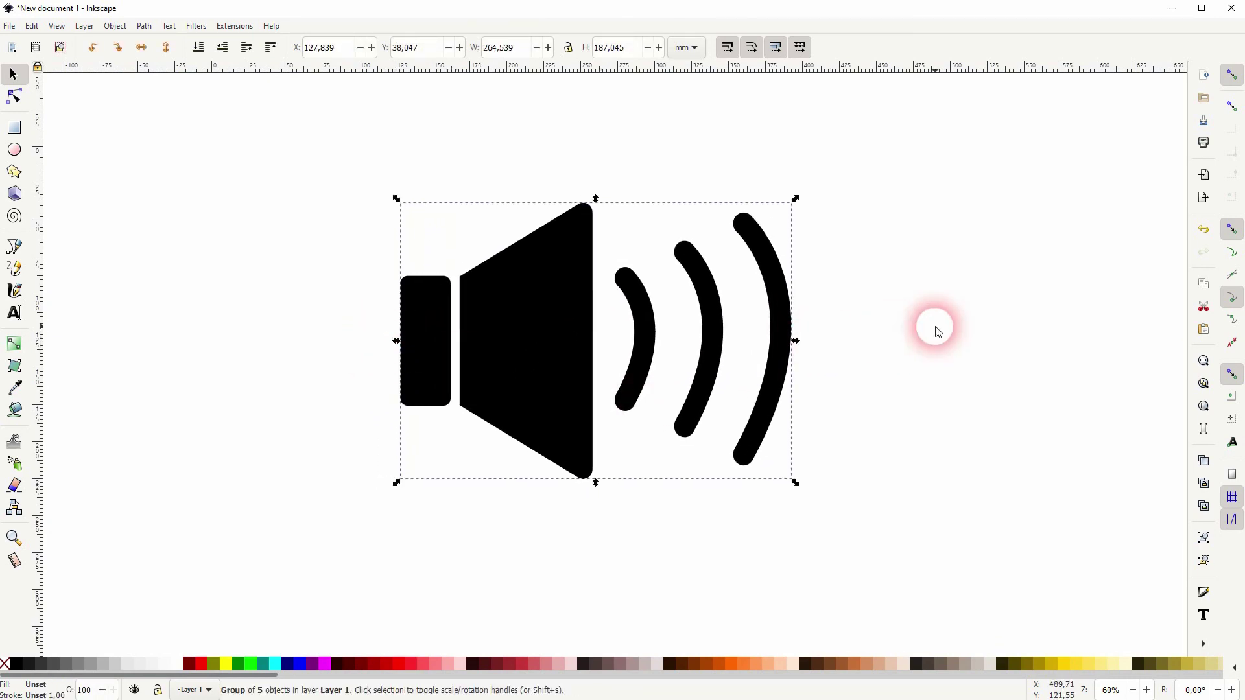
click(934, 325)
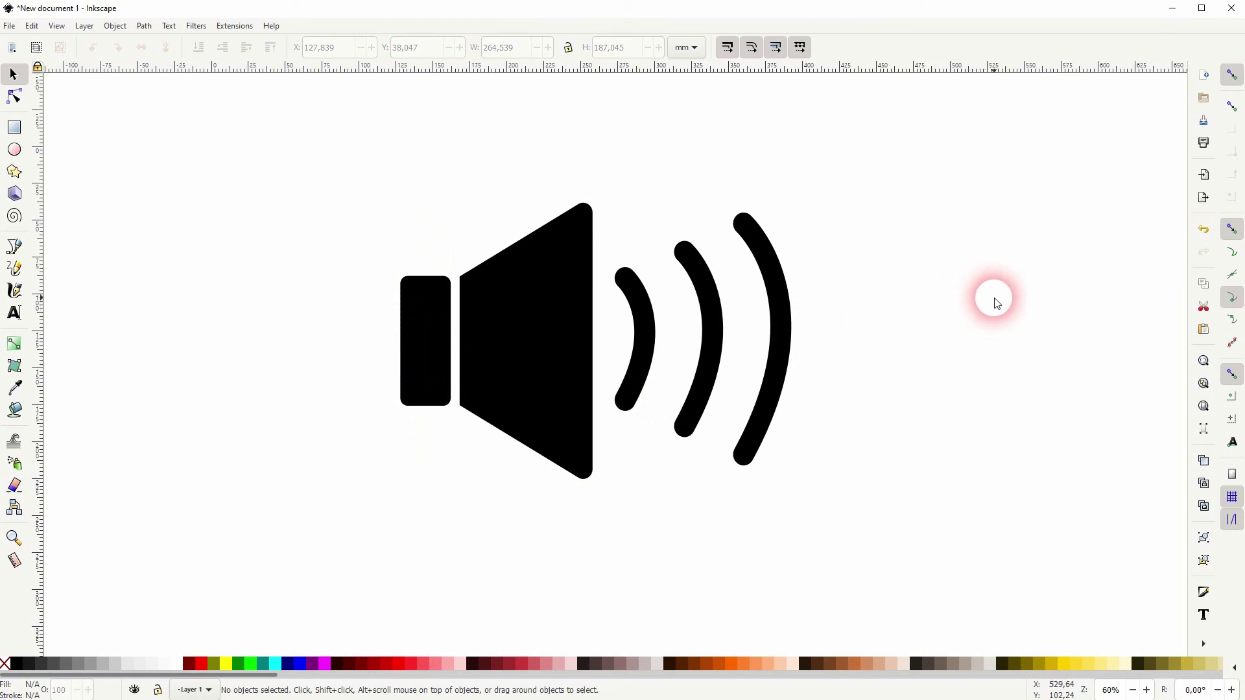